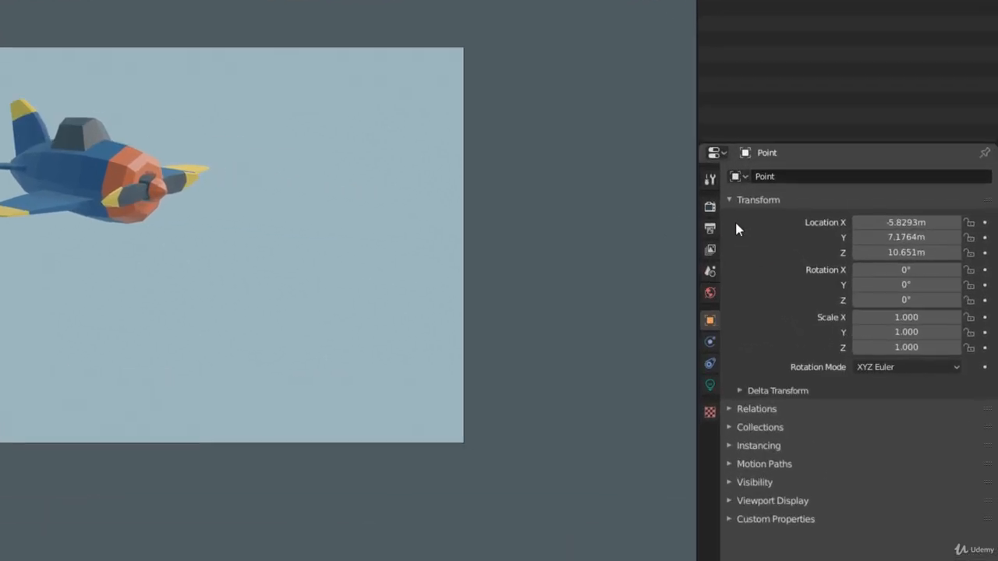
# Enable Ambient Occlusion in the scene's Eevee render settings
pyautogui.click(721, 209)
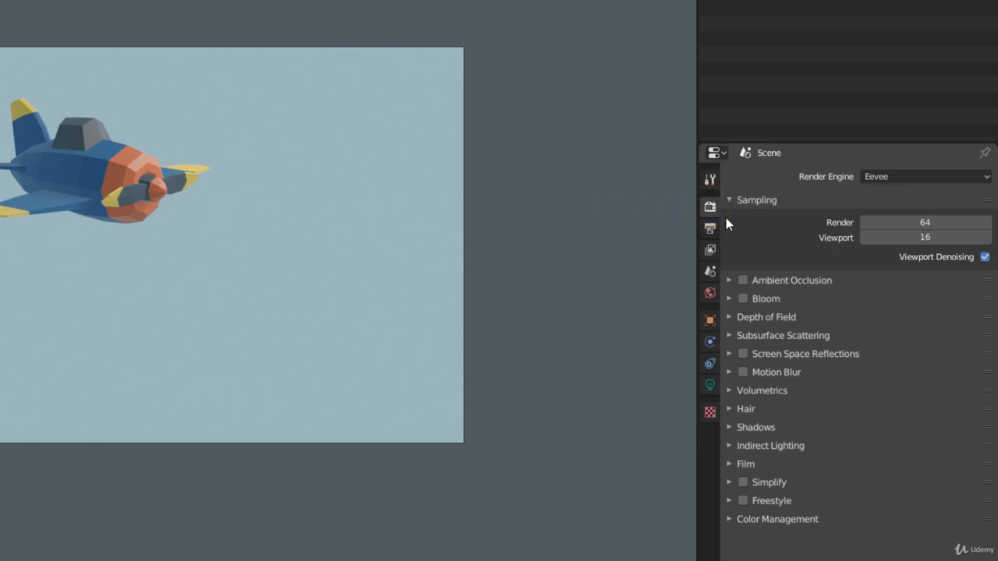
pyautogui.click(712, 231)
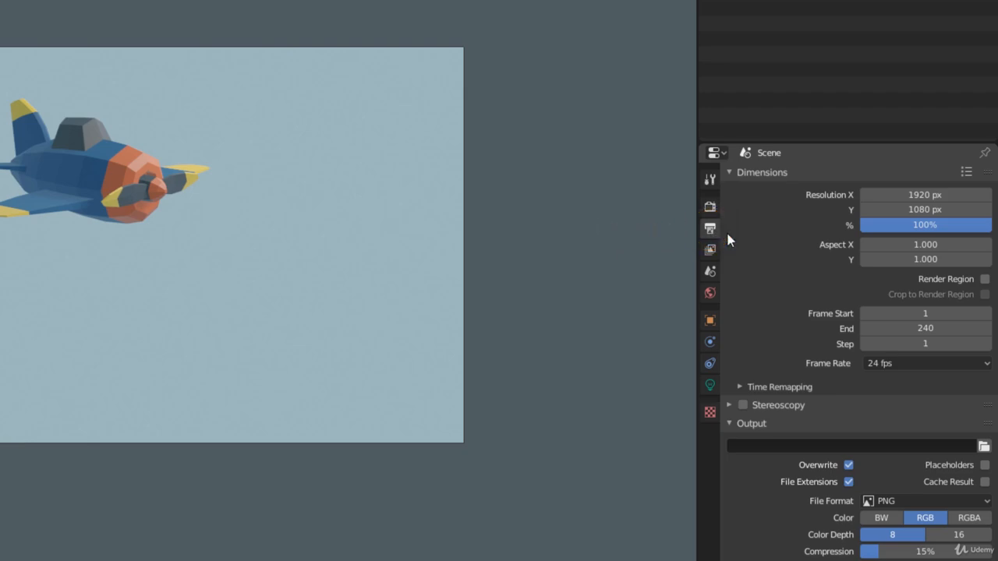
pyautogui.click(711, 208)
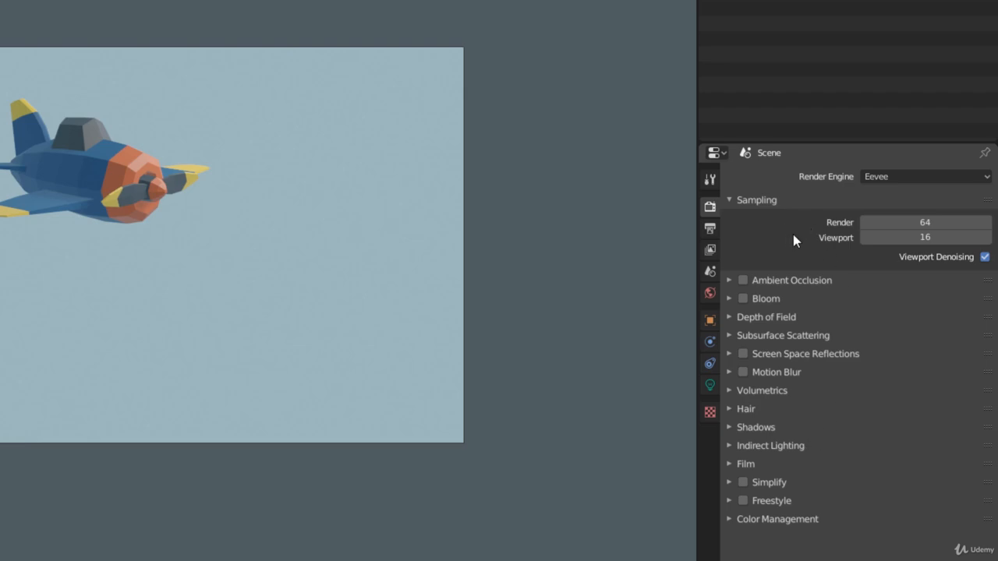
pyautogui.click(743, 280)
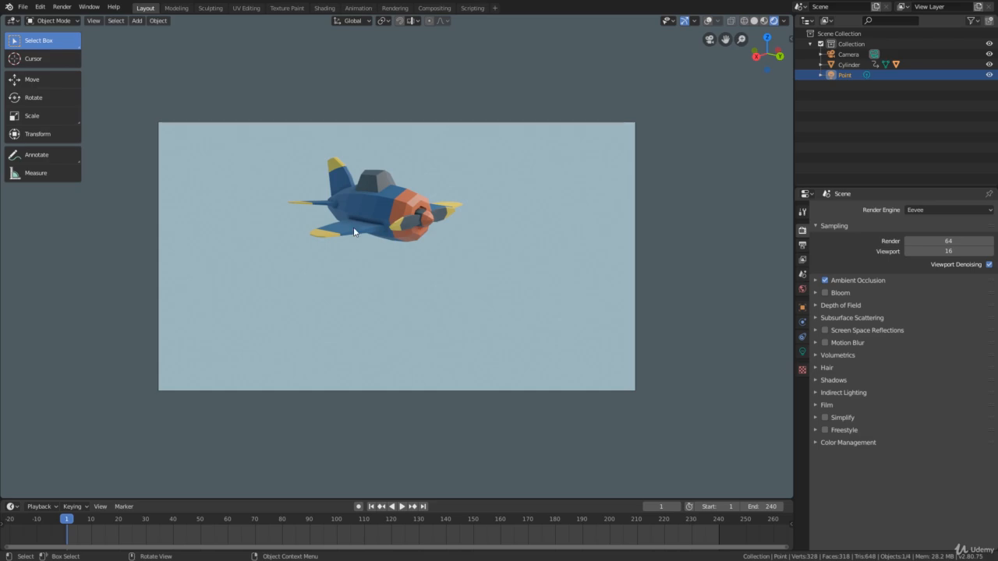
pyautogui.click(825, 280)
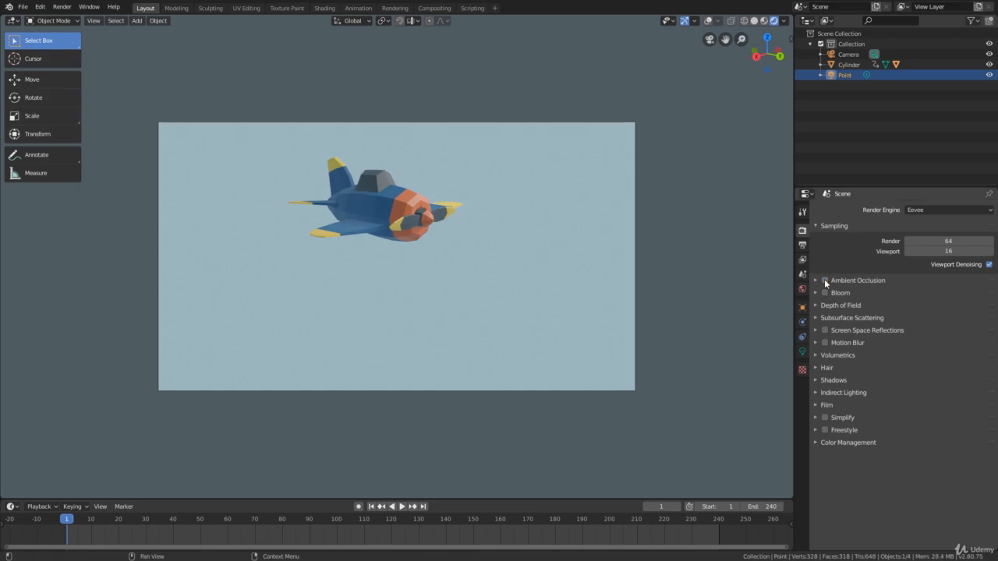
pyautogui.click(825, 280)
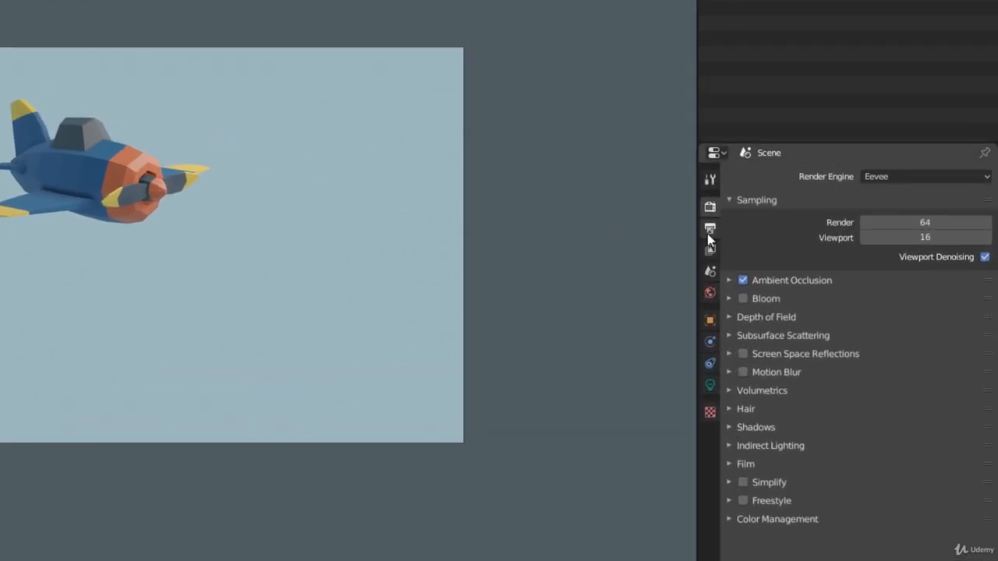
# Set the render output's resolution percentage to 50%
pyautogui.click(799, 247)
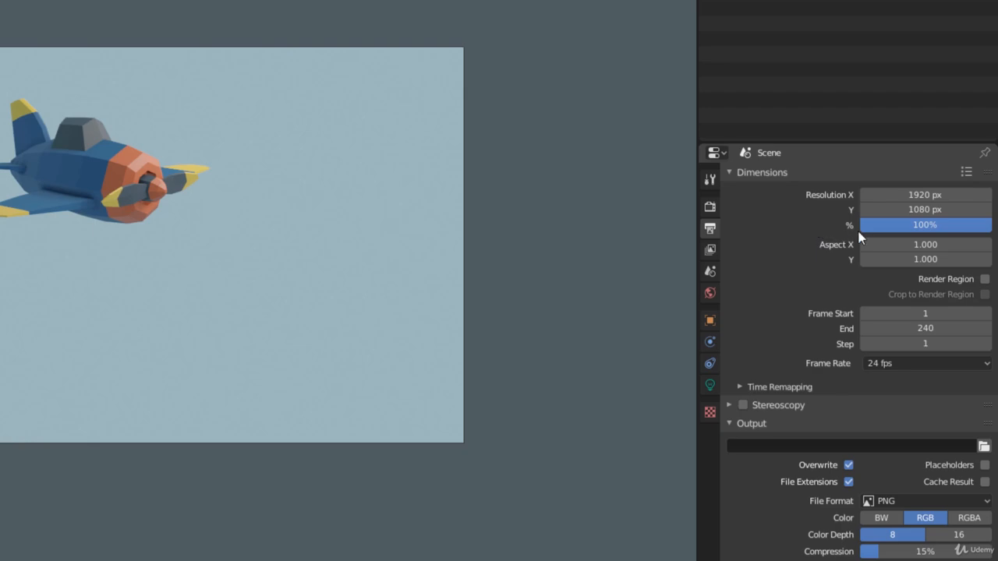
pyautogui.moveTo(932, 226)
pyautogui.mouseDown()
pyautogui.moveTo(844, 226)
pyautogui.moveTo(917, 227)
pyautogui.mouseUp()
pyautogui.click(918, 228)
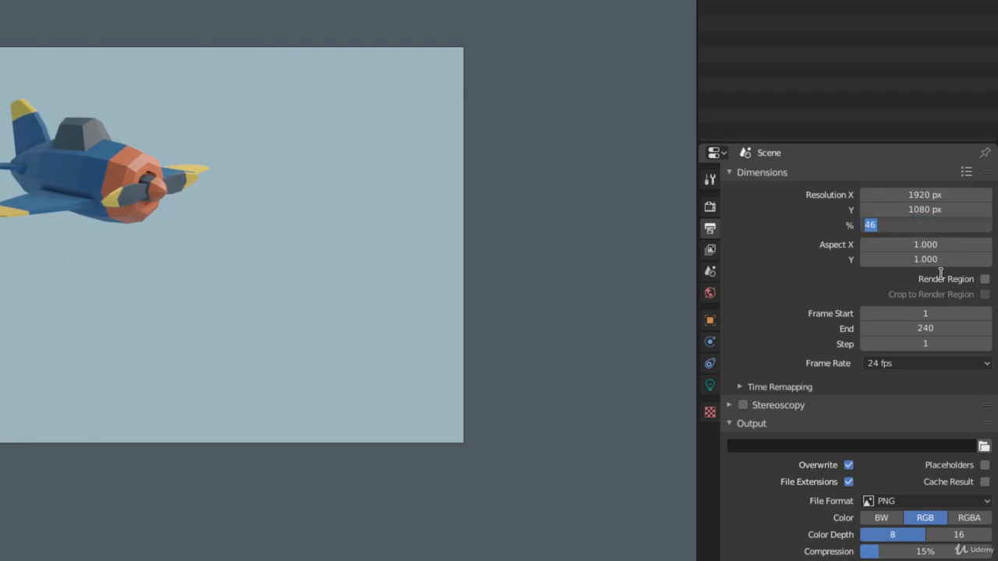
pyautogui.write('50')
pyautogui.press('Return')
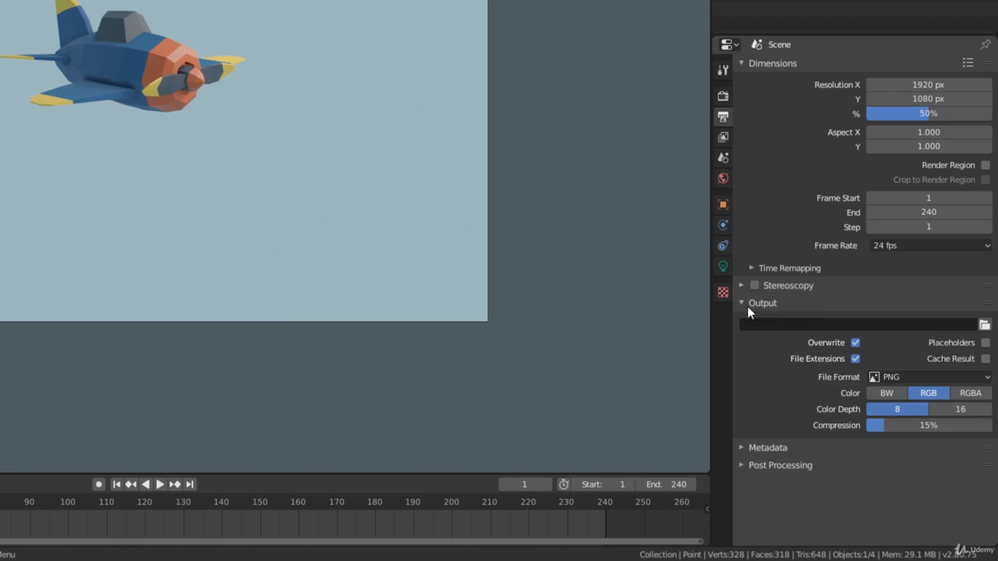
# Set the render output path to the Desktop folder with the file name "Airplane Animation"
pyautogui.click(764, 307)
pyautogui.click(764, 307)
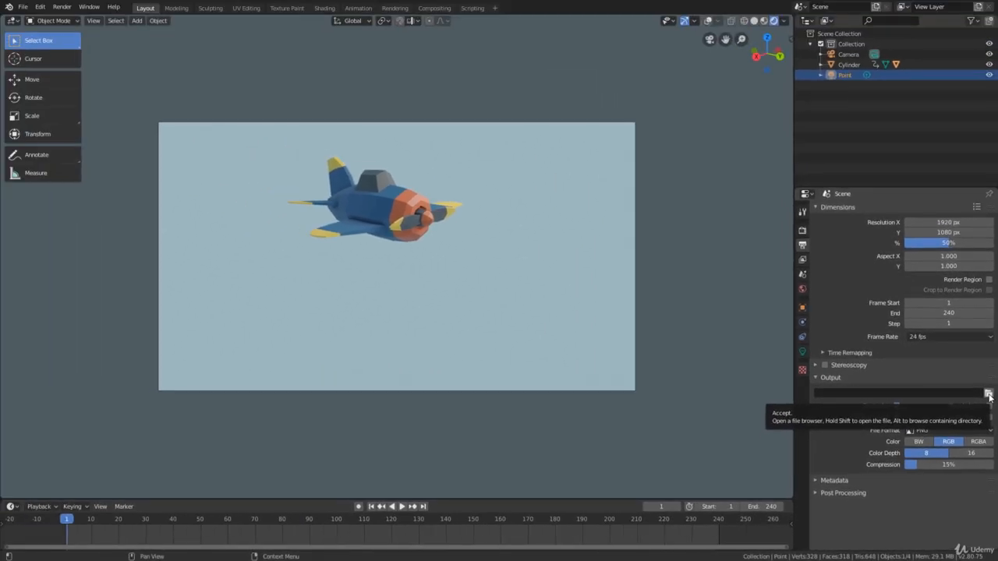
pyautogui.click(989, 396)
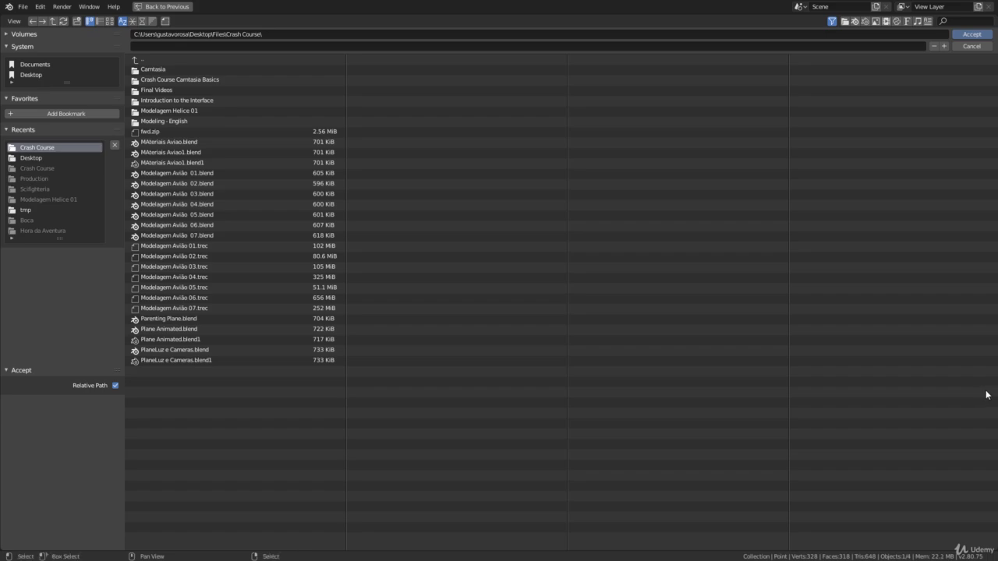
pyautogui.click(38, 76)
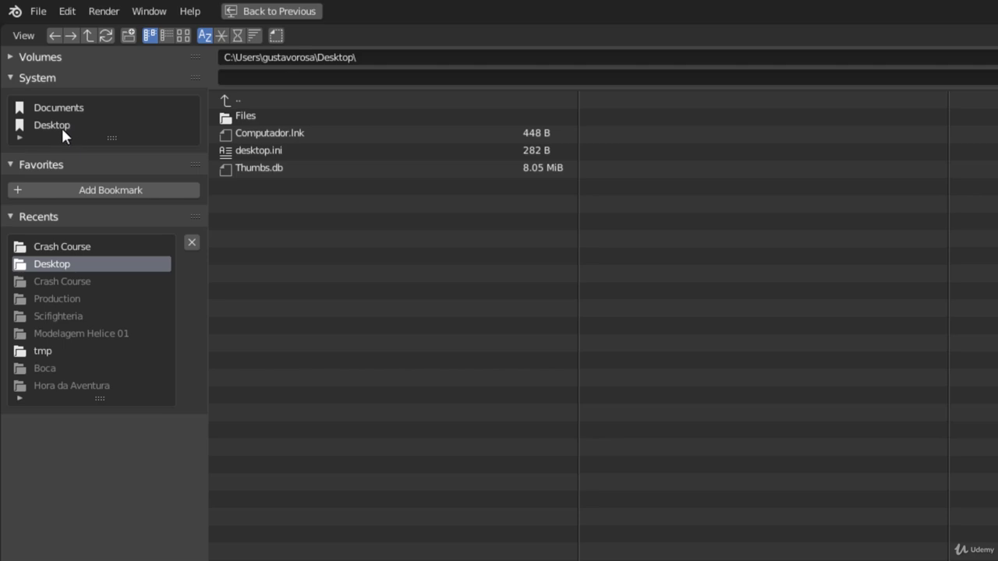
pyautogui.click(296, 79)
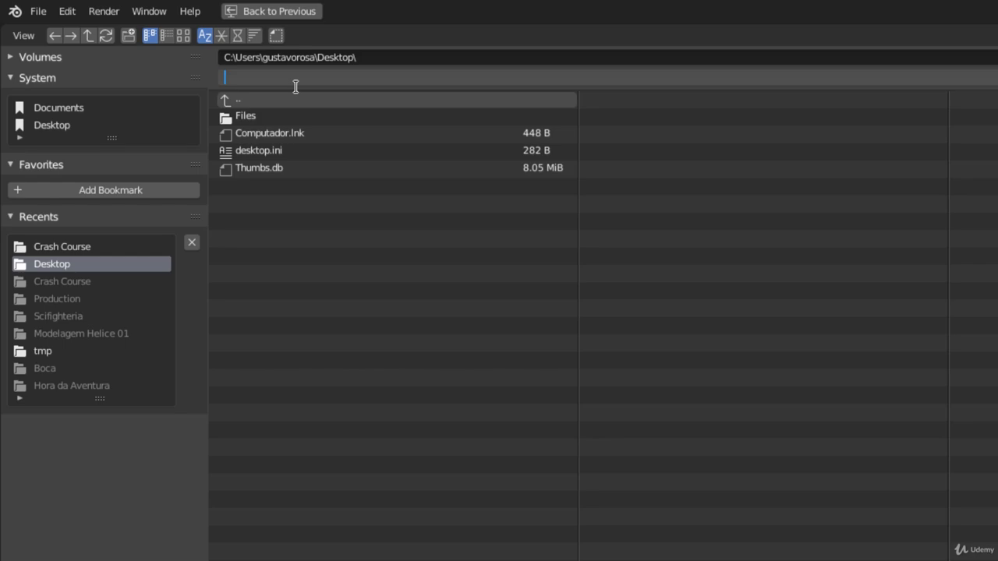
pyautogui.write('Airplane Animation')
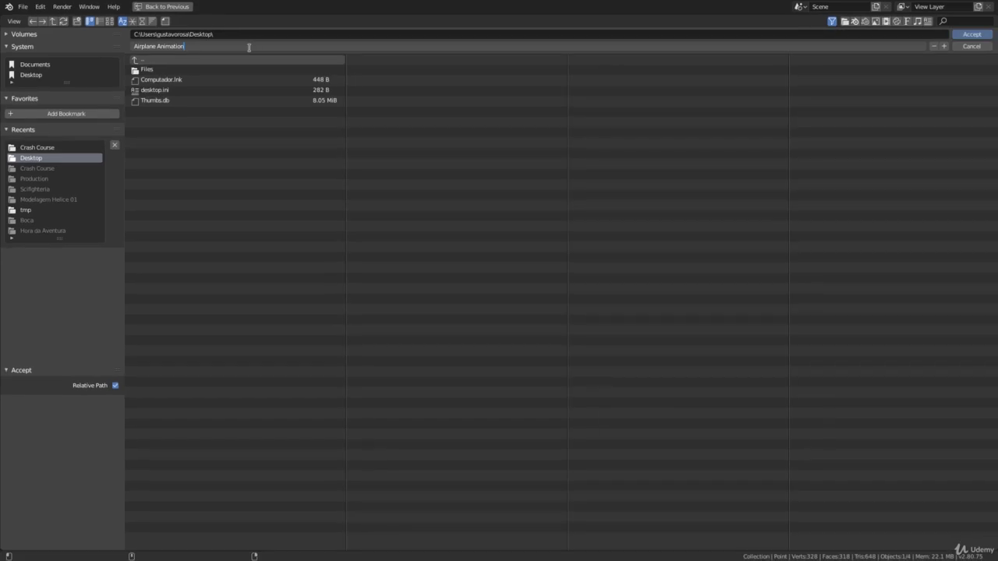
pyautogui.click(967, 35)
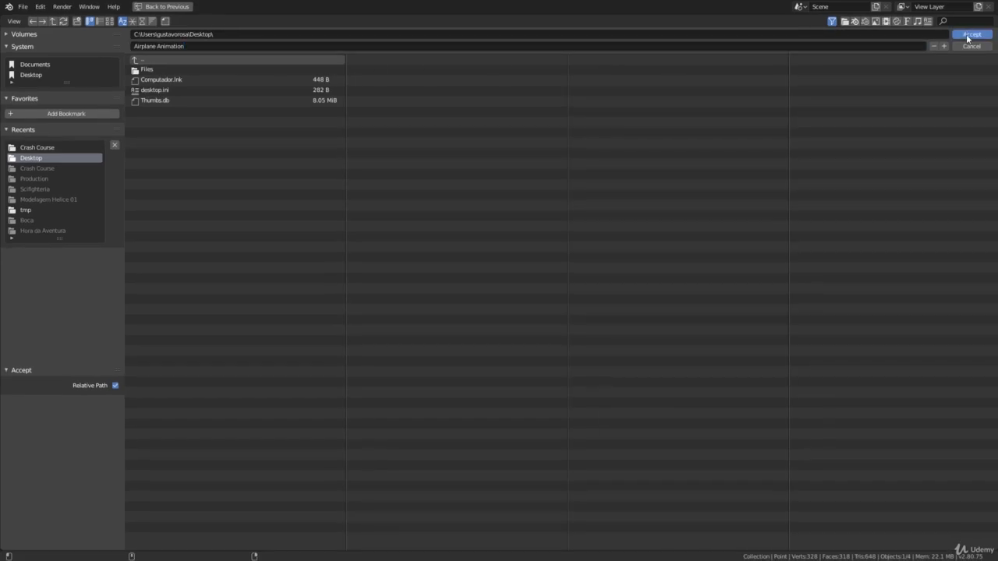
pyautogui.click(966, 35)
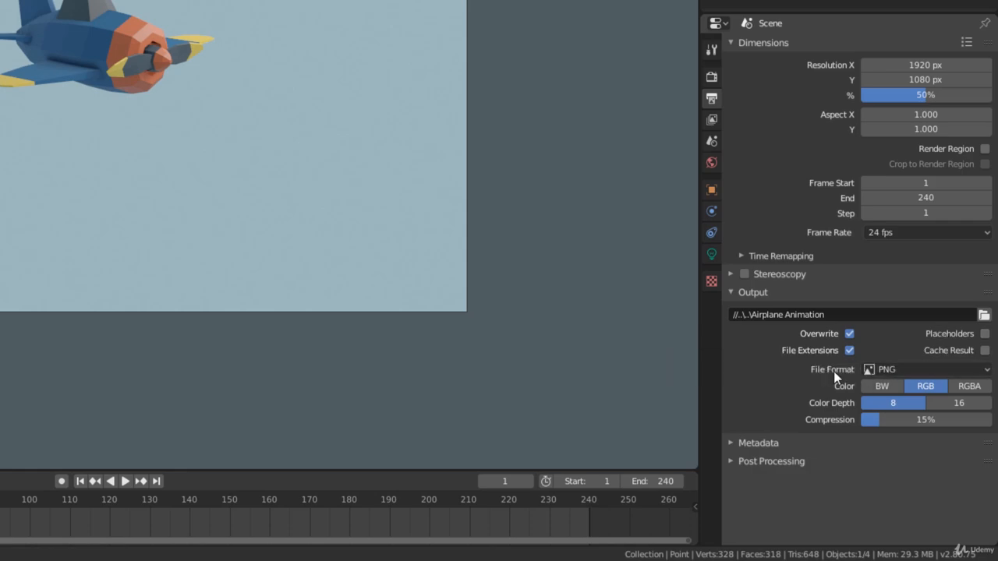
# Set the output file format to FFmpeg video with the MPEG-4 container
pyautogui.click(908, 368)
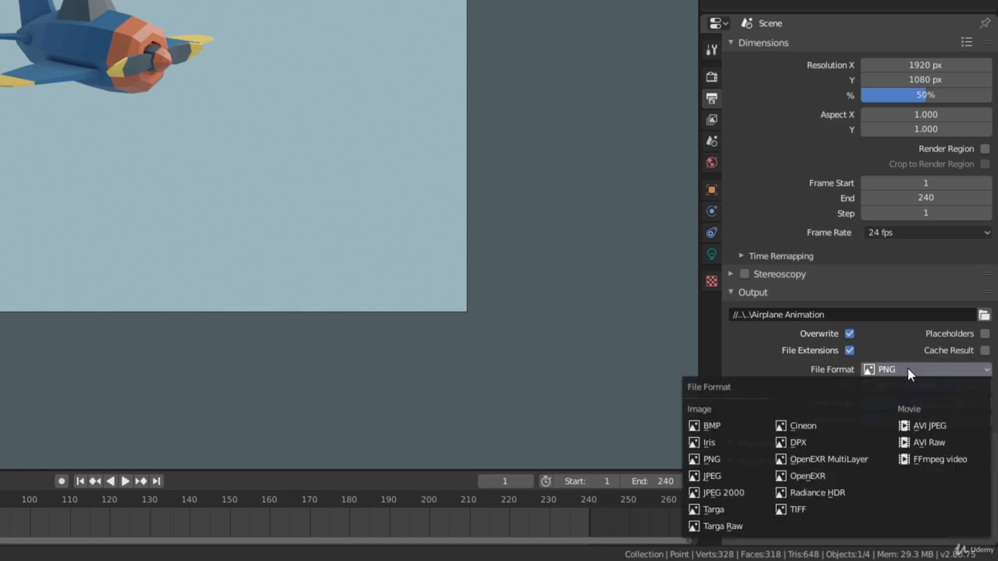
pyautogui.click(948, 463)
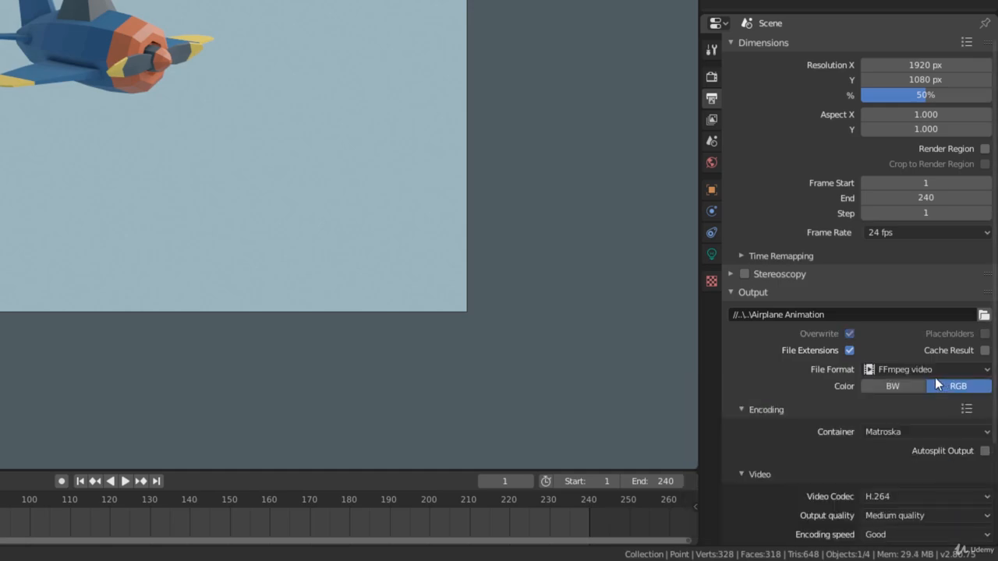
pyautogui.click(787, 411)
pyautogui.click(769, 411)
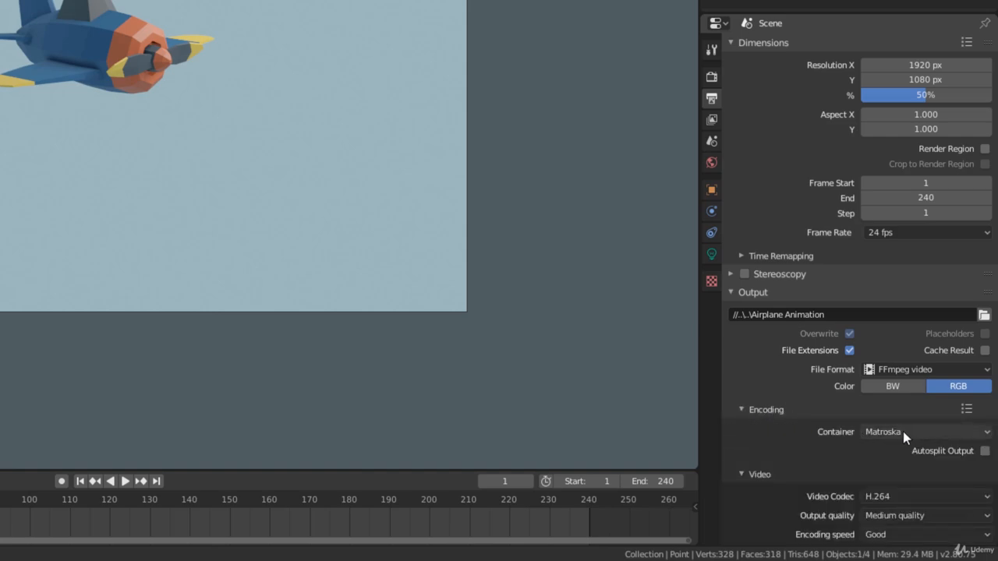
pyautogui.click(928, 433)
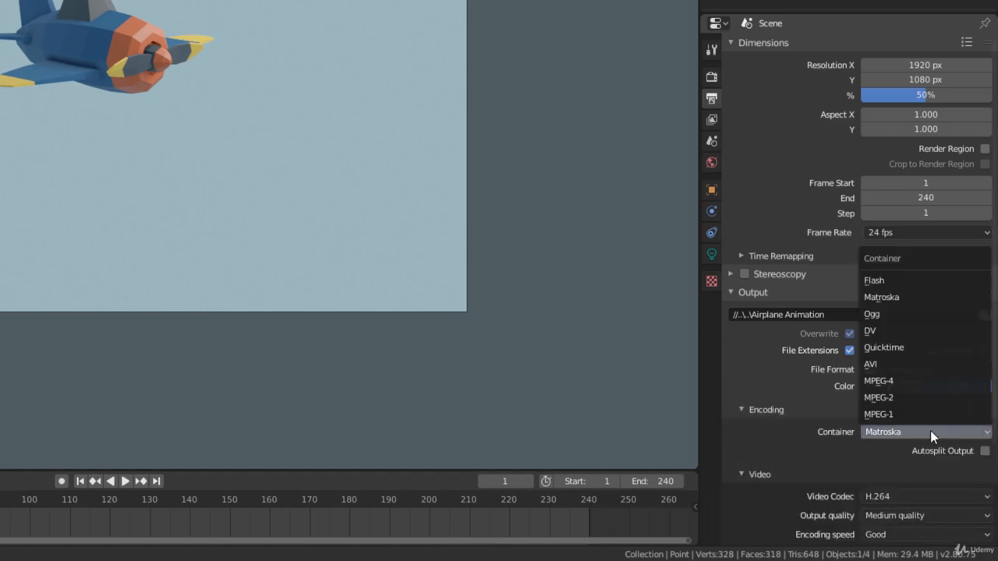
pyautogui.click(927, 382)
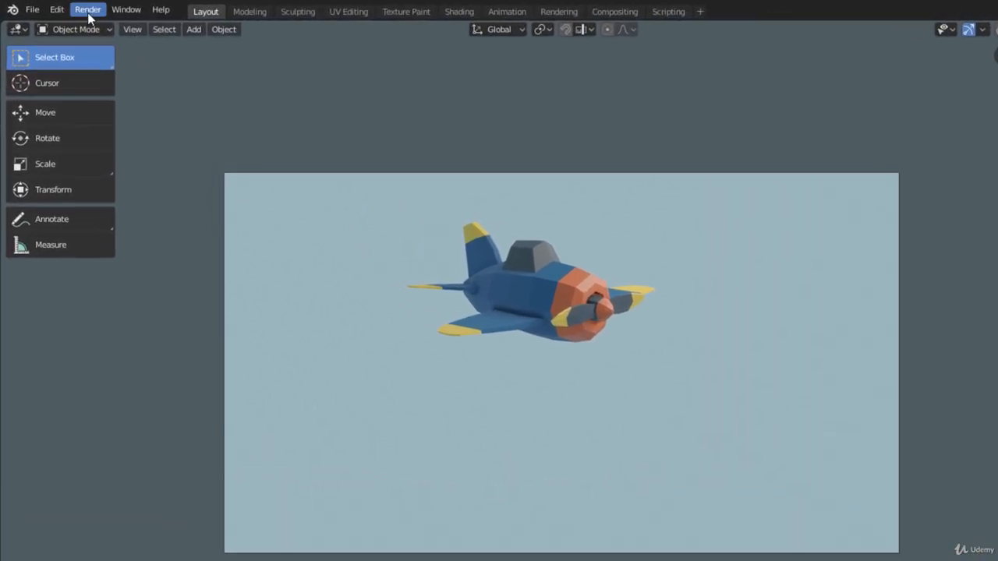
# Render the full animation, close the render window and play the resulting airplane video from the desktop
pyautogui.click(62, 7)
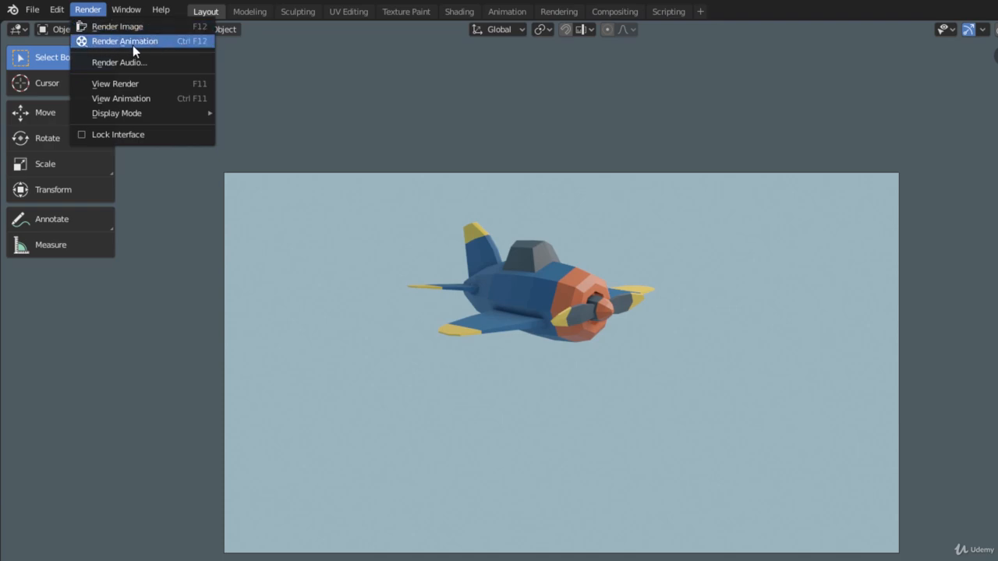
pyautogui.click(157, 43)
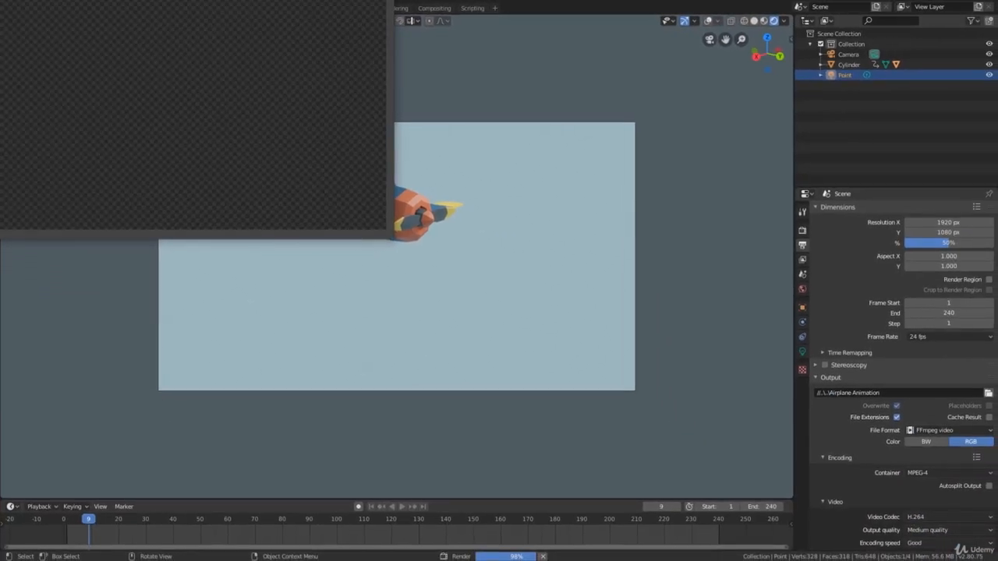
pyautogui.moveTo(171, 0); pyautogui.dragTo(447, 103)
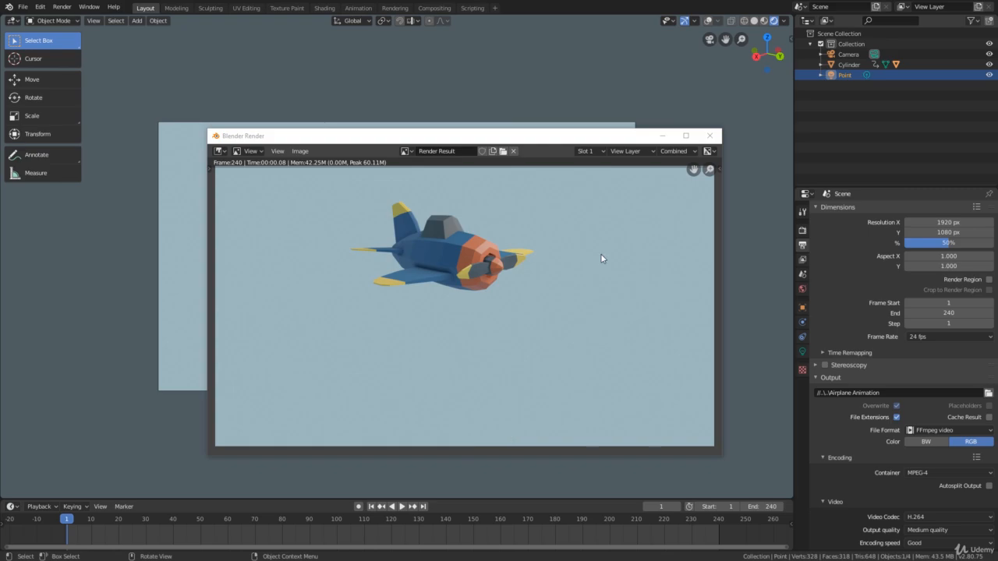
pyautogui.click(711, 137)
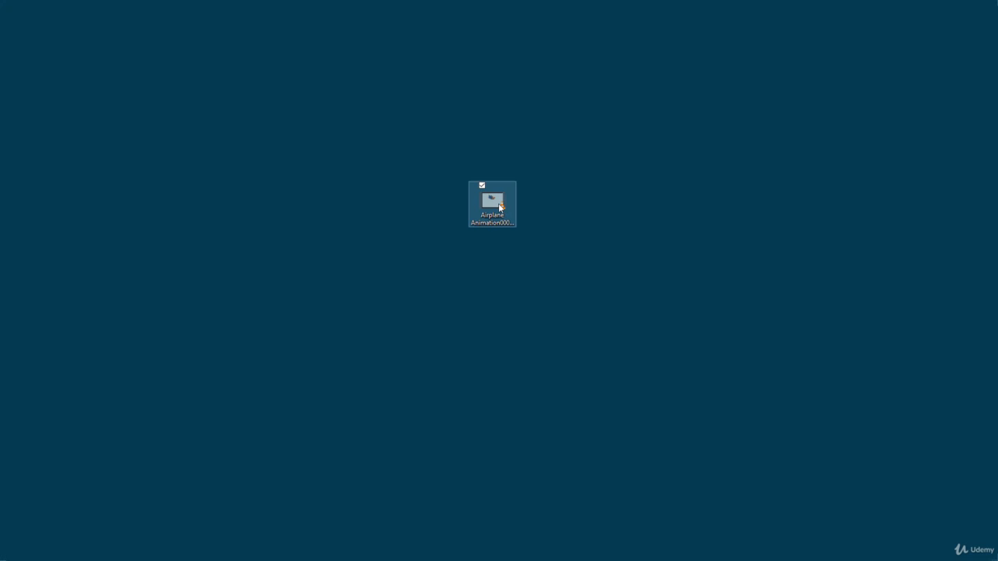
pyautogui.doubleClick(500, 205)
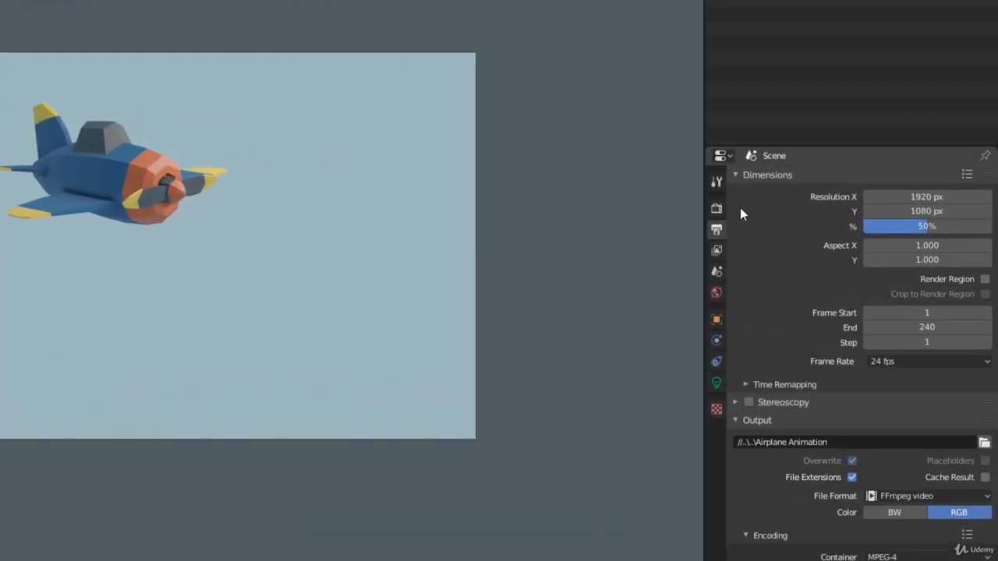
# Enable Motion Blur in the scene's Eevee render settings
pyautogui.click(719, 207)
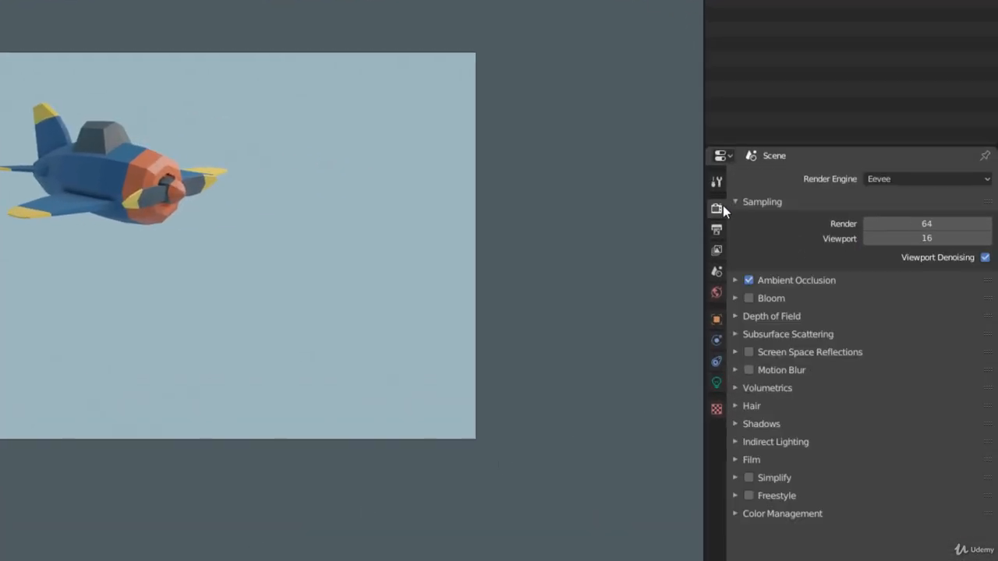
pyautogui.click(752, 369)
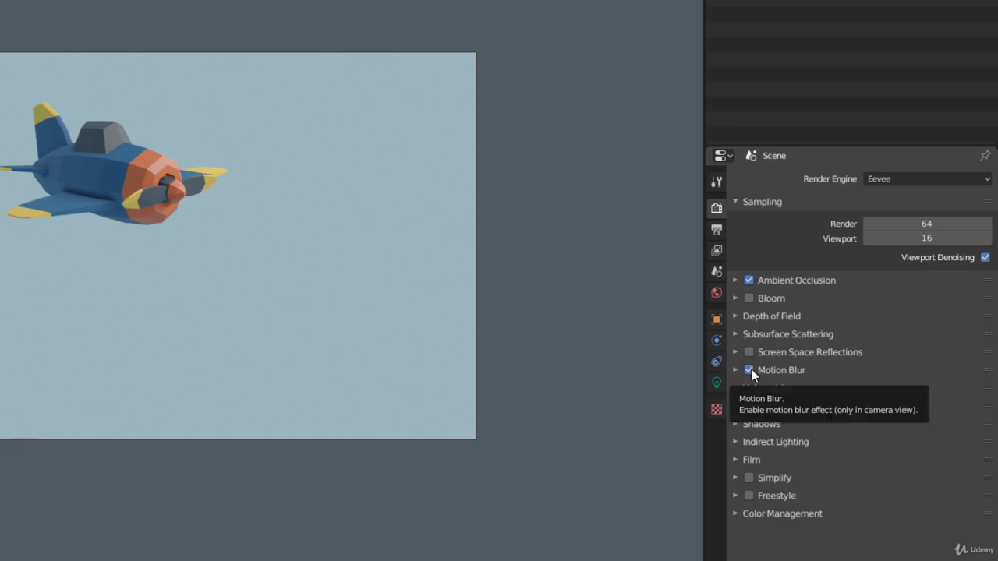
pyautogui.click(750, 371)
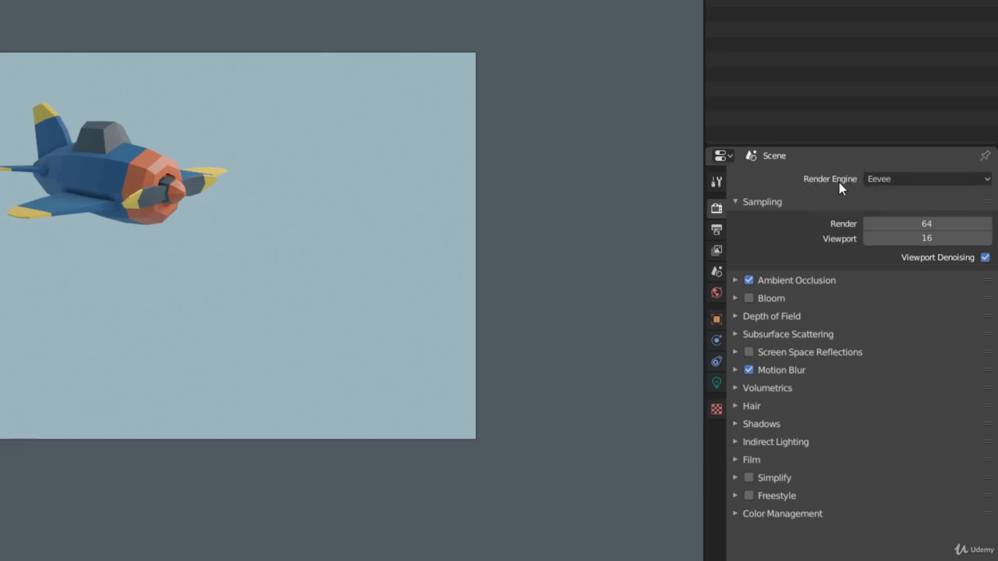
# Change the scene's render engine to Cycles
pyautogui.click(966, 187)
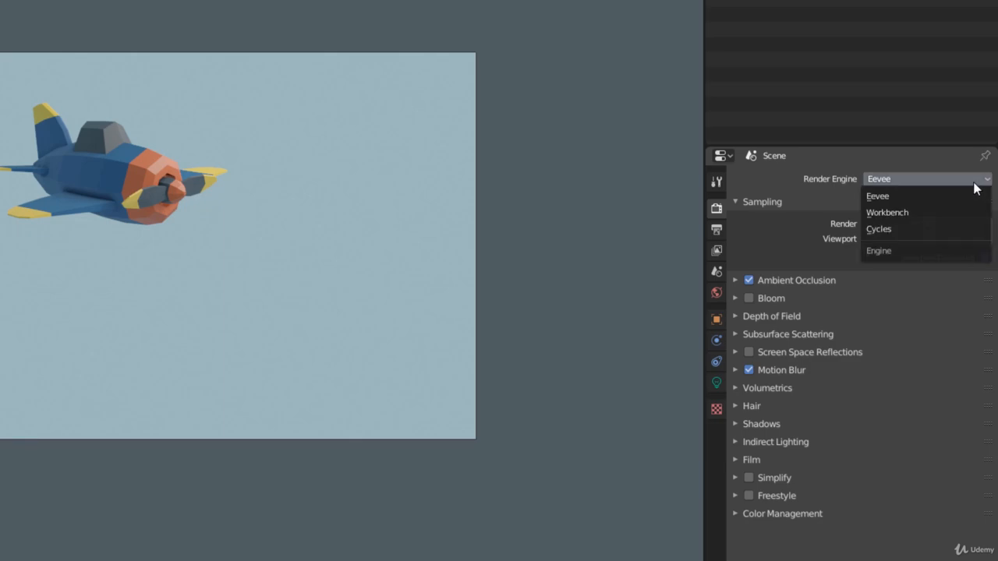
pyautogui.click(888, 199)
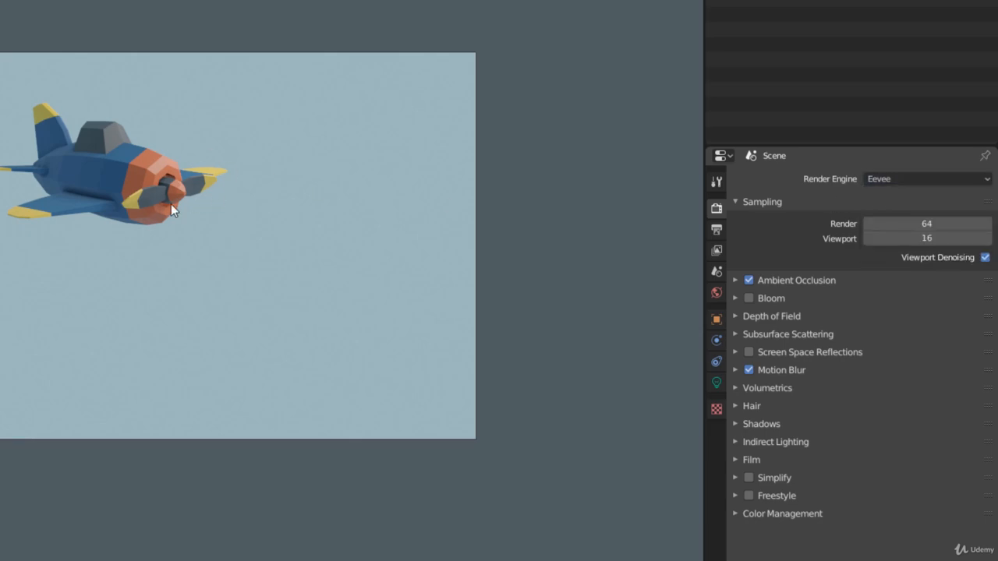
pyautogui.click(889, 180)
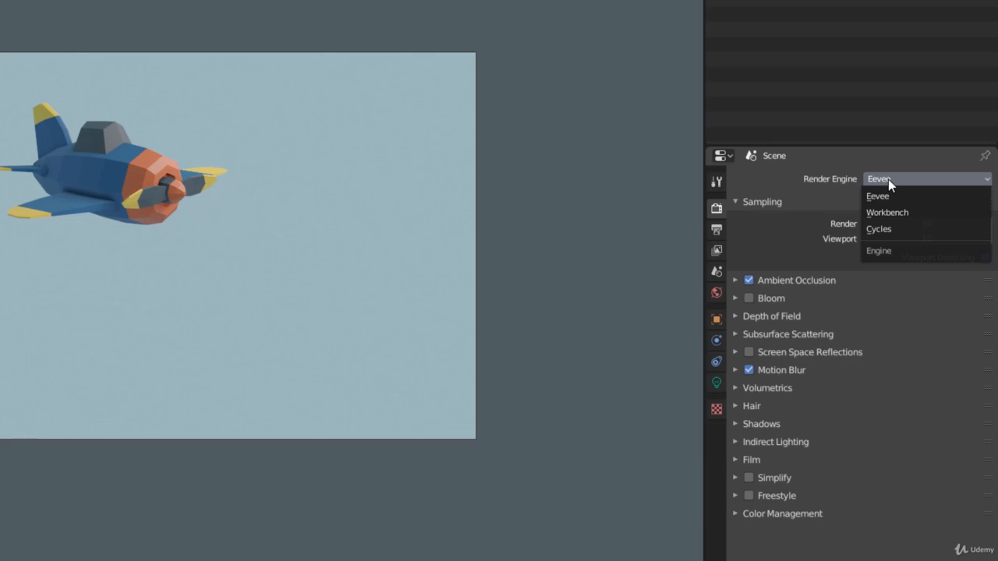
pyautogui.click(884, 229)
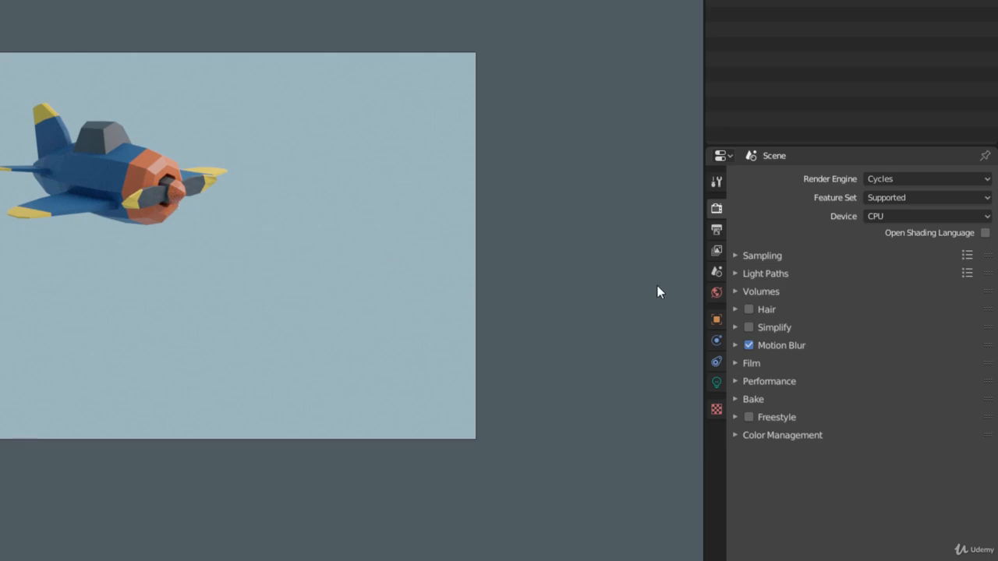
# Set the render output path to a Desktop file named Airplane Animation Motion Blur
pyautogui.click(716, 230)
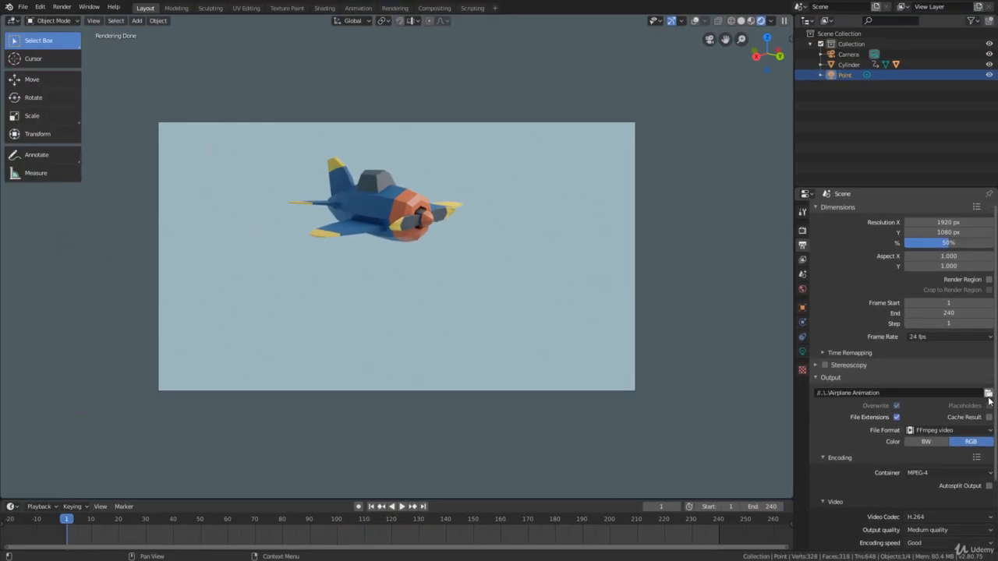
pyautogui.click(988, 394)
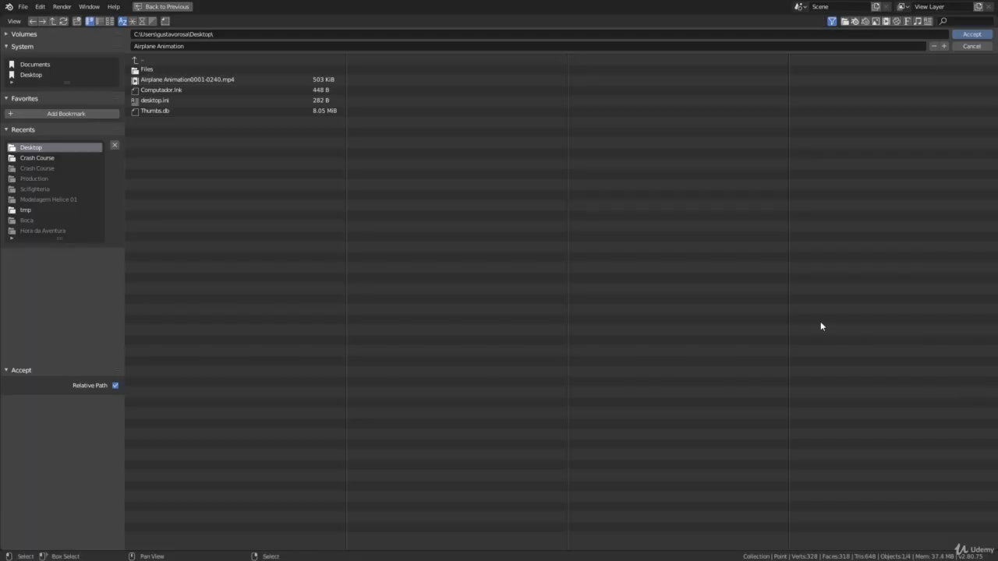
pyautogui.click(336, 46)
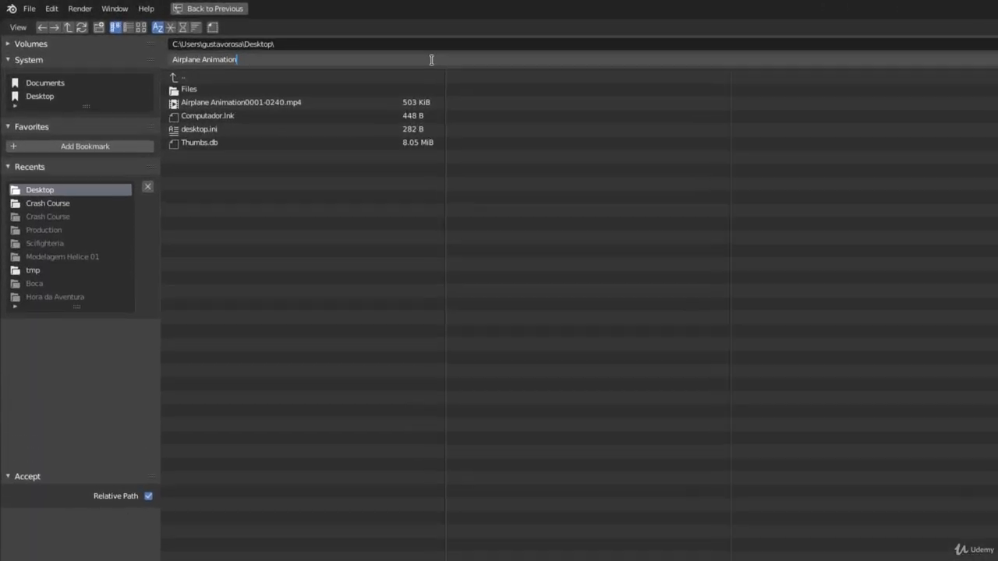
pyautogui.write('Mo')
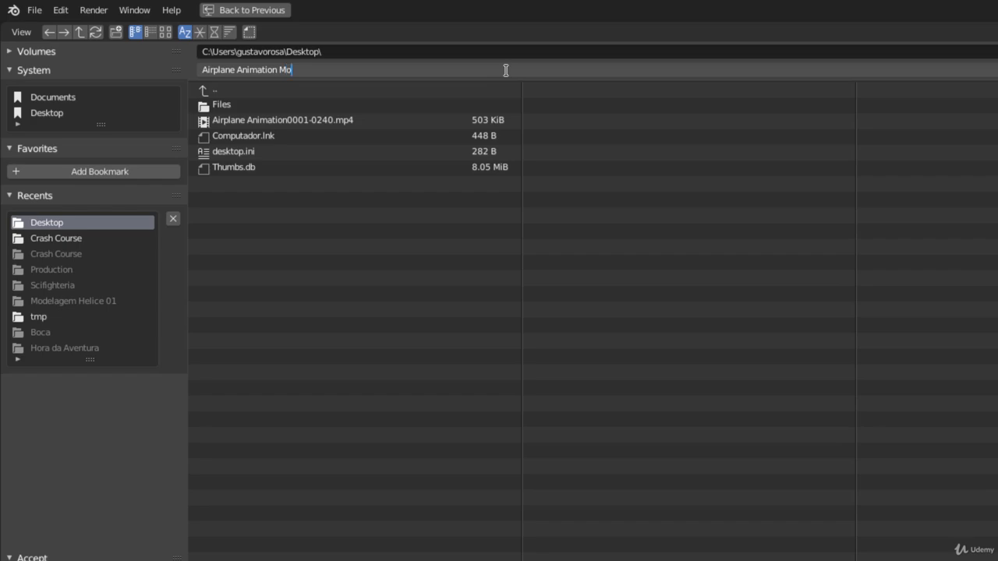
pyautogui.write('tion Blur')
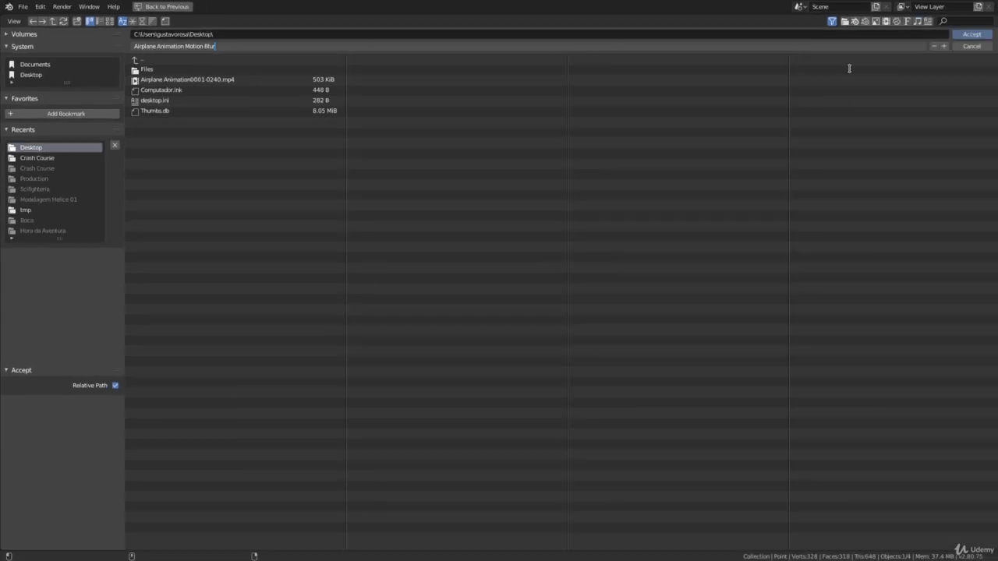
pyautogui.click(970, 34)
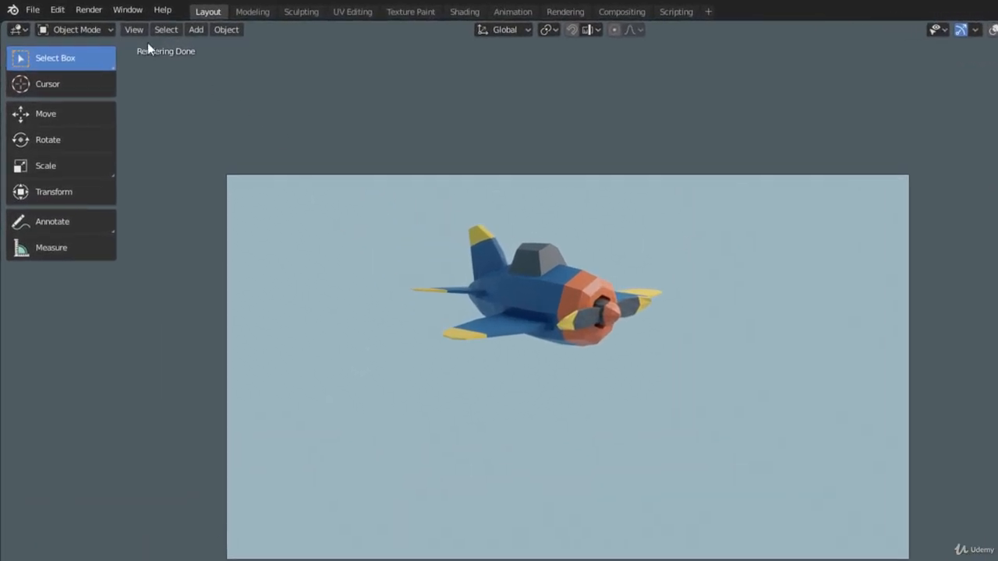
# Render the full animation, close the finished render window and play the new motion blur video from the desktop
pyautogui.click(67, 10)
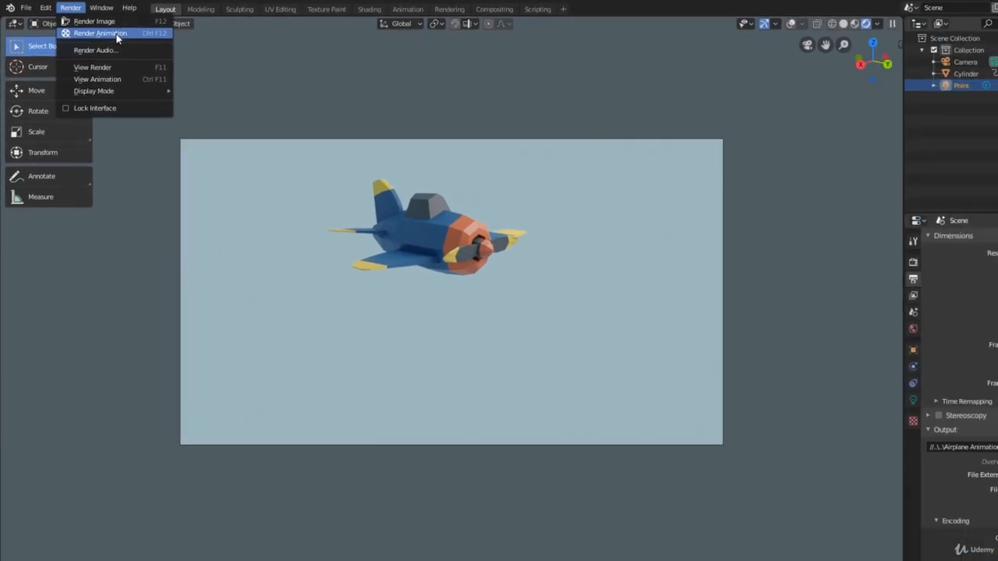
pyautogui.click(146, 42)
pyautogui.moveTo(159, 0); pyautogui.dragTo(423, 85)
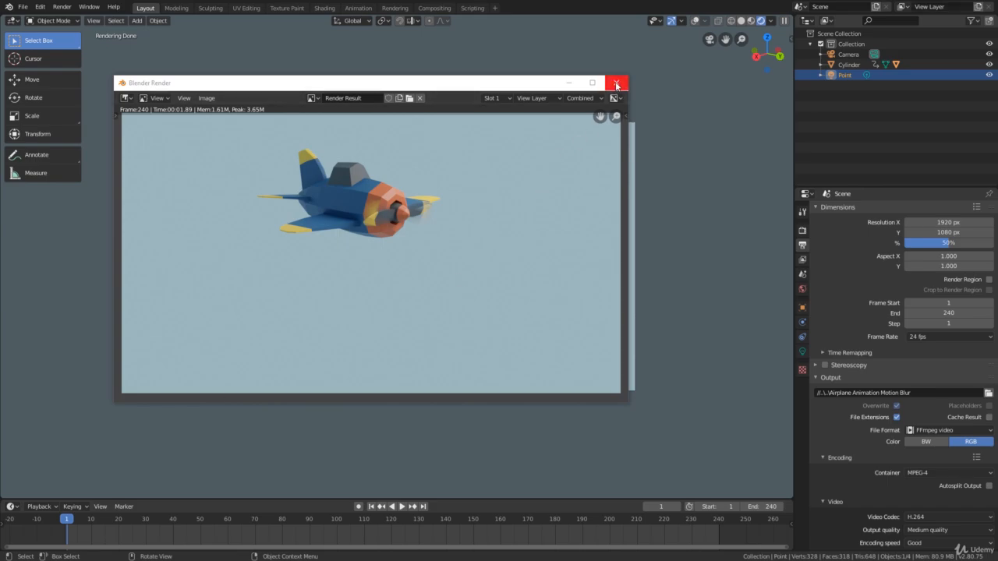
pyautogui.click(616, 83)
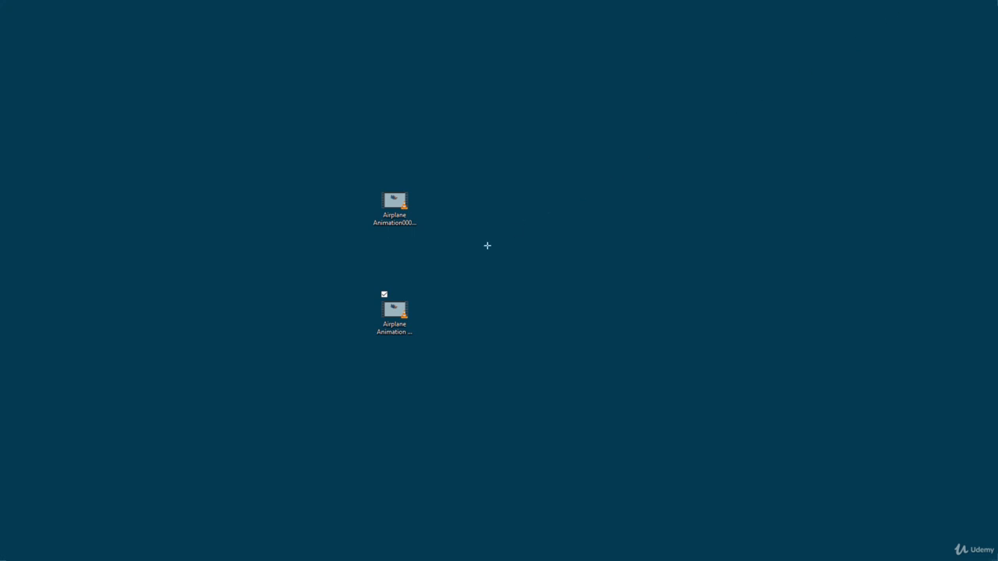
pyautogui.doubleClick(393, 313)
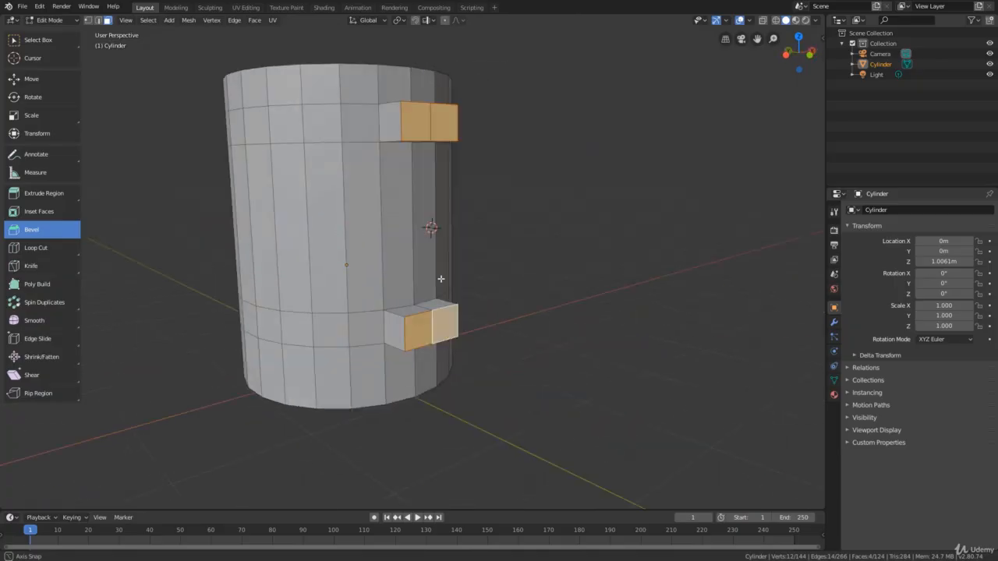
# Spin the end faces of the cylinder's upper stub around the 3D cursor to form a curved mug handle
pyautogui.click(24, 302)
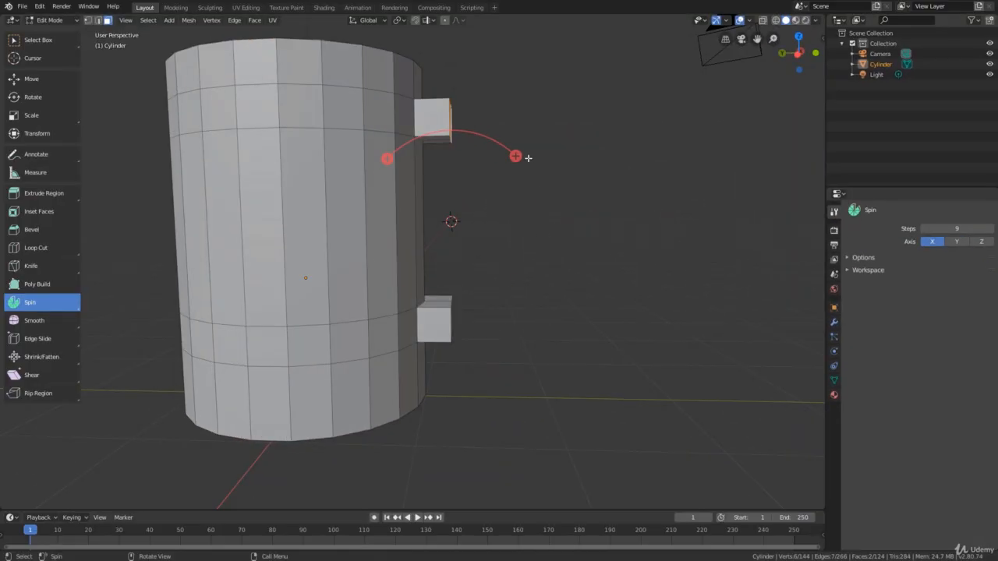
pyautogui.moveTo(516, 156); pyautogui.dragTo(407, 331)
pyautogui.moveTo(508, 331)
pyautogui.mouseDown(button='middle')
pyautogui.moveTo(501, 291)
pyautogui.moveTo(510, 330)
pyautogui.moveTo(507, 317)
pyautogui.mouseUp(button='middle')
pyautogui.moveTo(492, 291); pyautogui.dragTo(491, 293)
pyautogui.moveTo(496, 343); pyautogui.dragTo(468, 358, button='middle')
# Select the facing end faces of the curved handle and the lower stub, and bring up the edge operations
pyautogui.click(38, 40)
pyautogui.keyDown('shift'); pyautogui.click(451, 308); pyautogui.keyUp('shift')
pyautogui.keyDown('shift'); pyautogui.click(462, 320); pyautogui.keyUp('shift')
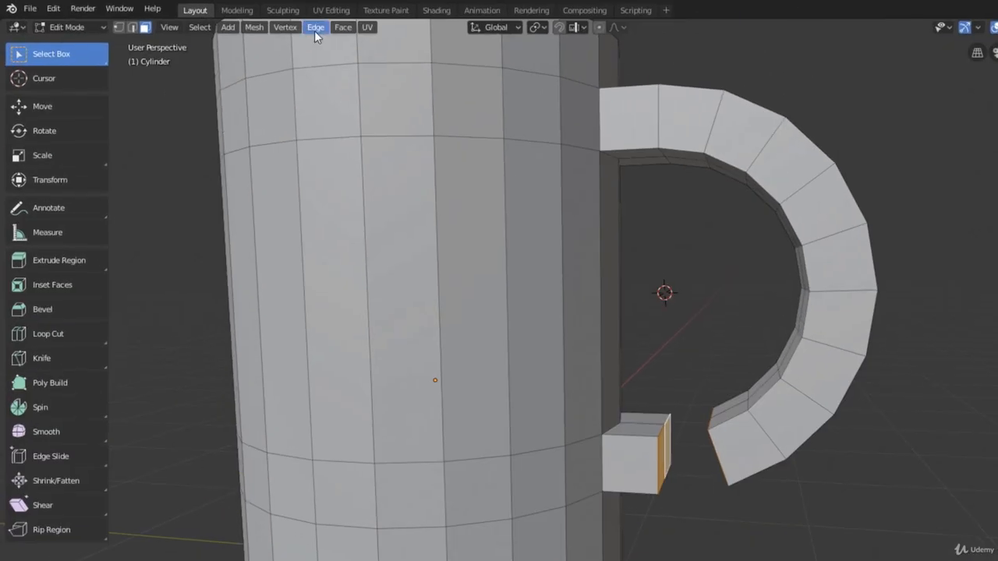
pyautogui.click(235, 20)
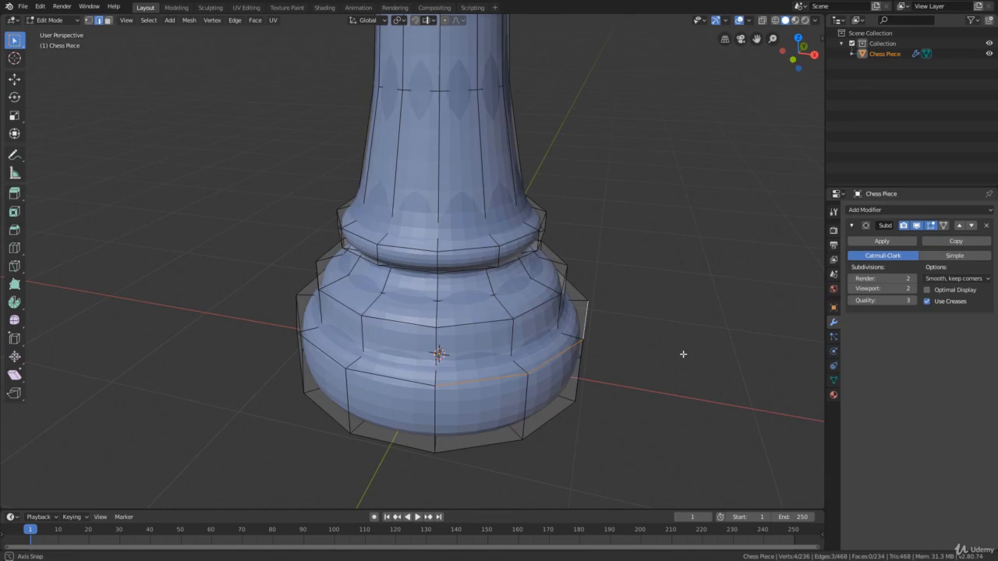
pyautogui.press('n')
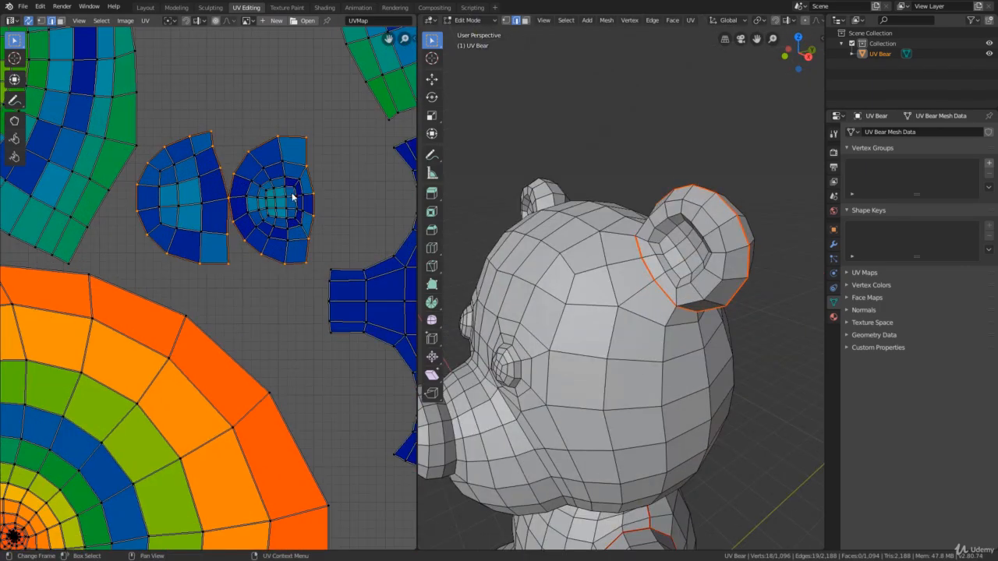
# Mirror the edge selection to the teddy bear's other ear and mark the ear edges as seams
pyautogui.click(566, 20)
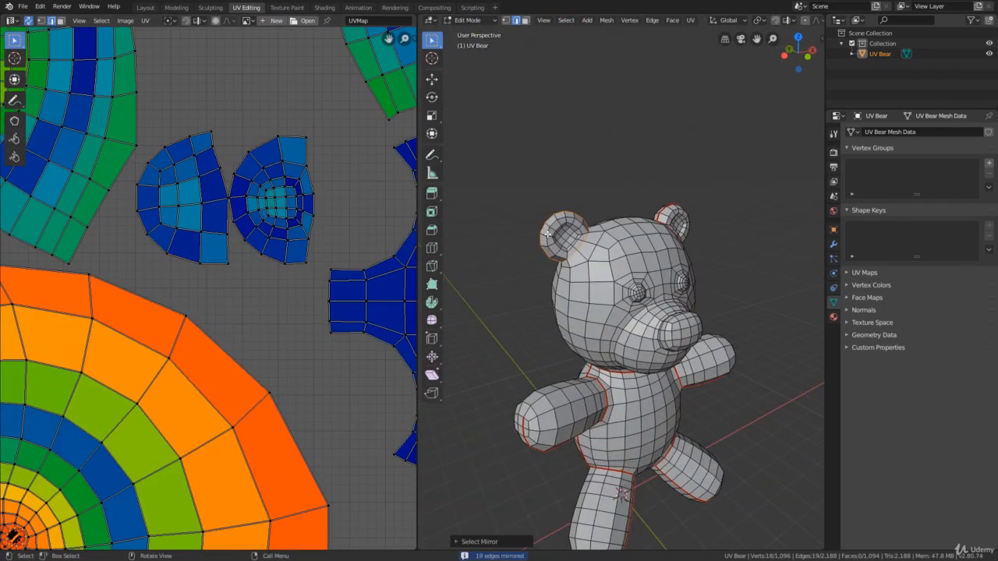
pyautogui.hotkey('ctrl', 'e')
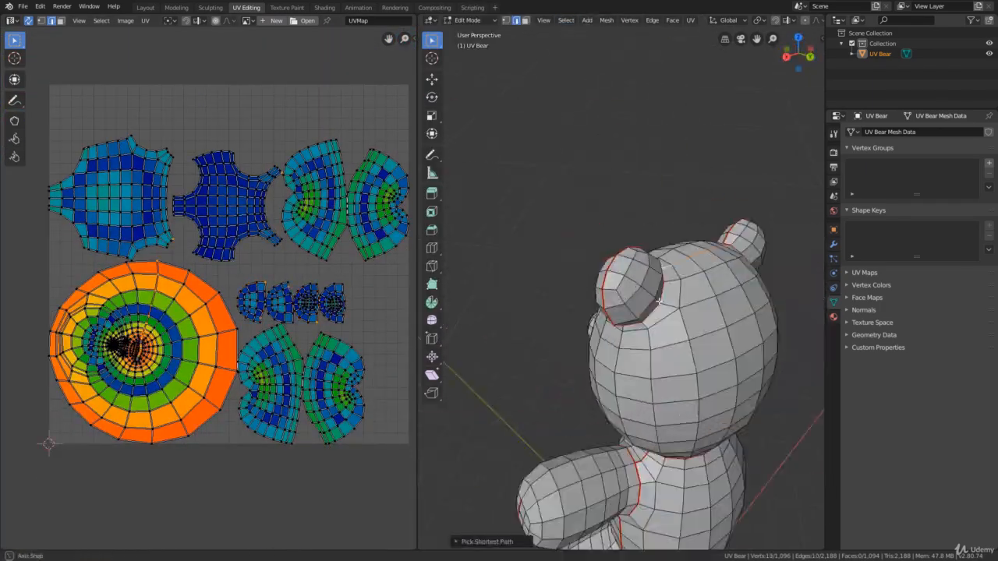
pyautogui.hotkey('ctrl', 'e')
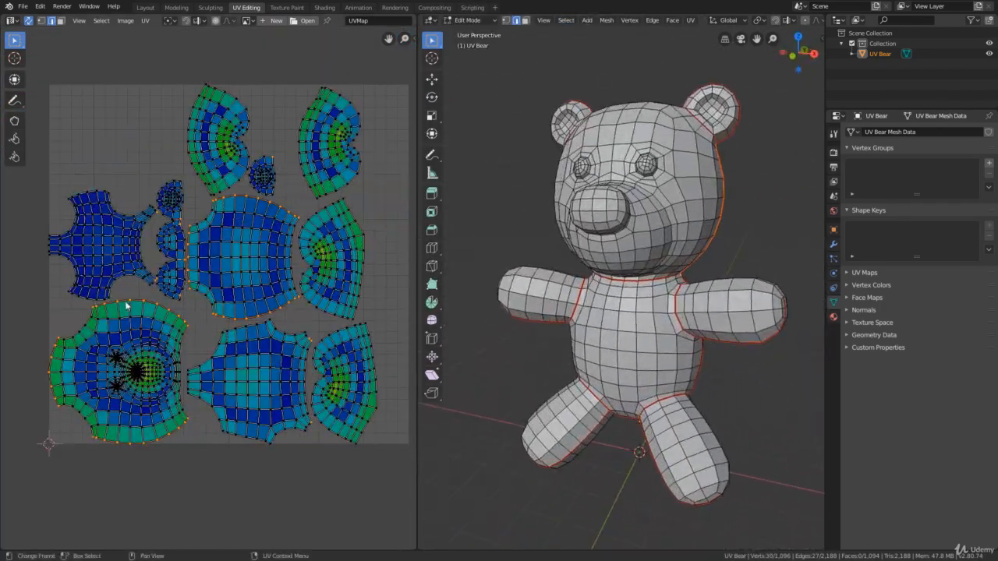
# Examine the unwrapped UV island of the teddy bear's head up close
pyautogui.click(126, 305)
pyautogui.moveTo(186, 301); pyautogui.dragTo(174, 323, button='middle')
pyautogui.scroll(6, 136, 390)
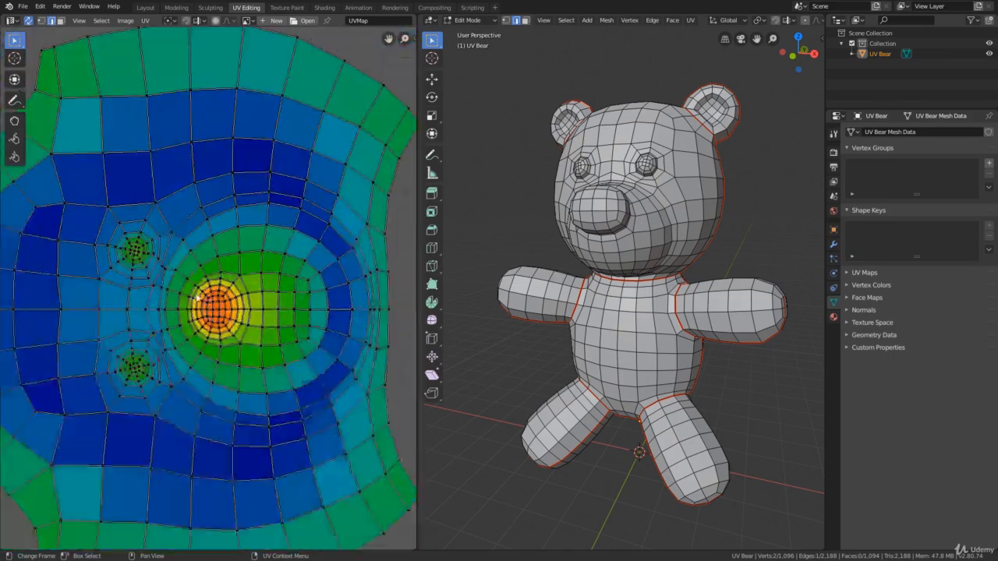
pyautogui.scroll(-5, 234, 312)
pyautogui.scroll(9, 156, 406)
pyautogui.scroll(3, 601, 312)
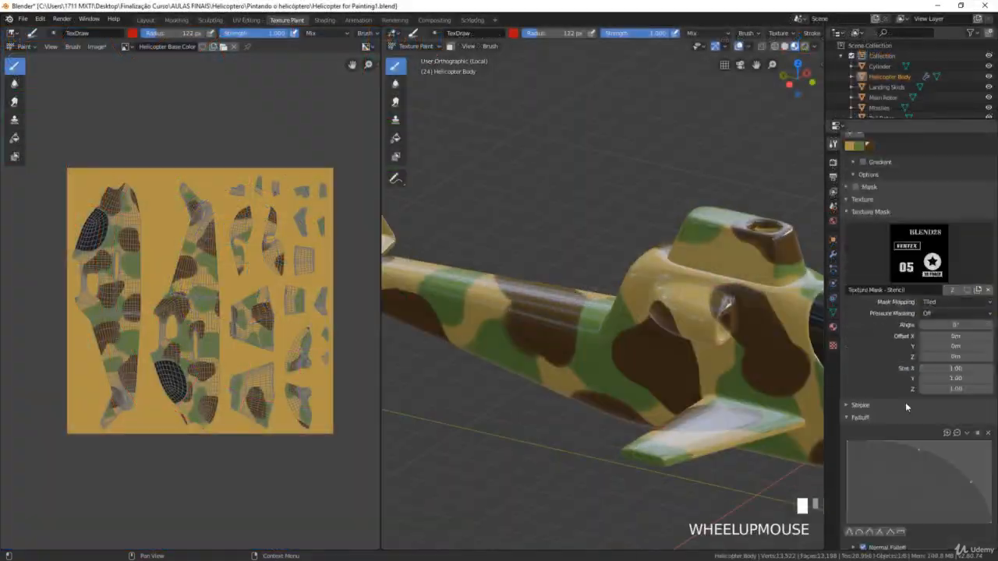
# Set the brush's texture mask mapping to Stencil and line the stencil up over the helicopter's tail in right view
pyautogui.moveTo(624, 327); pyautogui.dragTo(646, 354, button='middle')
pyautogui.moveTo(646, 354)
pyautogui.keyDown('shift'); pyautogui.mouseDown(button='right')
pyautogui.moveTo(576, 382)
pyautogui.moveTo(679, 330)
pyautogui.mouseUp(button='right'); pyautogui.keyUp('shift')
pyautogui.scroll(3, 679, 330)
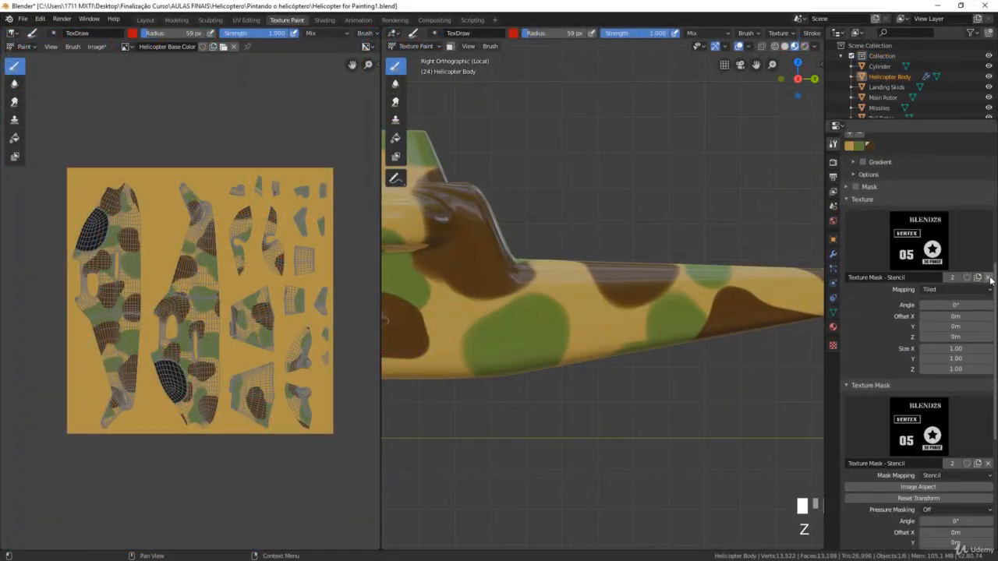
# Undo the last paint action and pick a pale, nearly unsaturated brush color
pyautogui.click(988, 278)
pyautogui.click(514, 33)
pyautogui.hotkey('ctrl', 'z')
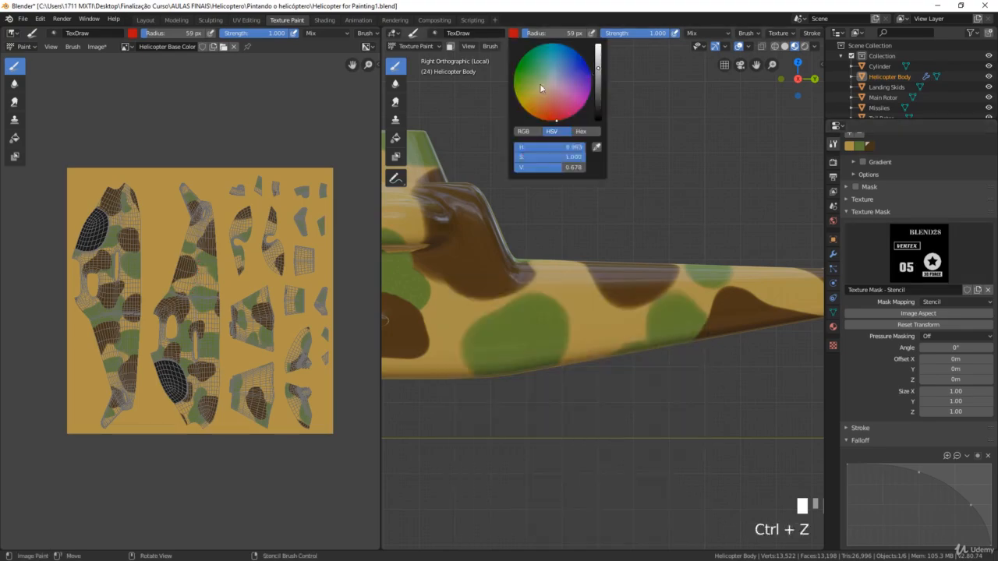
pyautogui.click(546, 83)
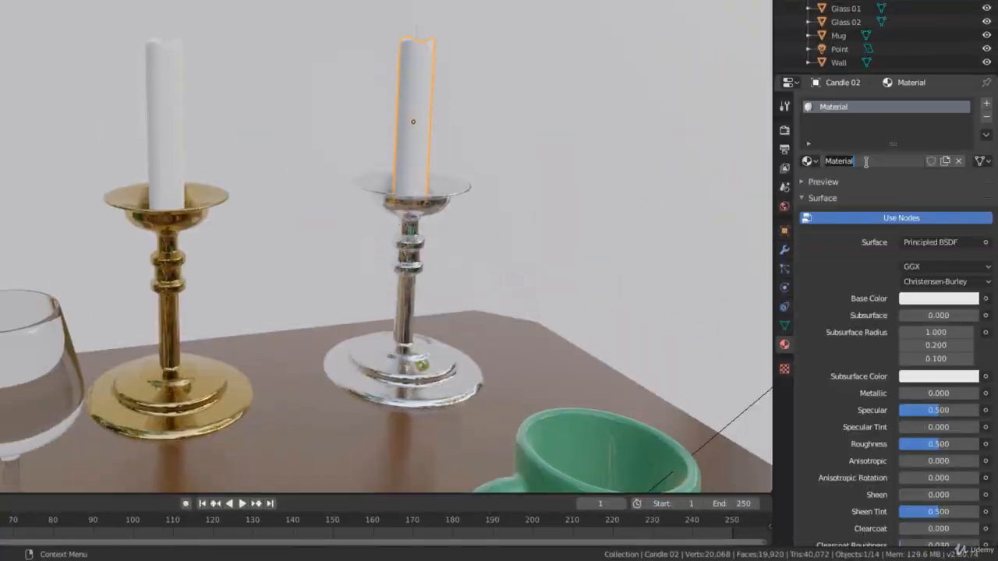
# Rename Candle 02's material to Candle and give it a pale orange base color with Subsurface 0.083
pyautogui.click(934, 296)
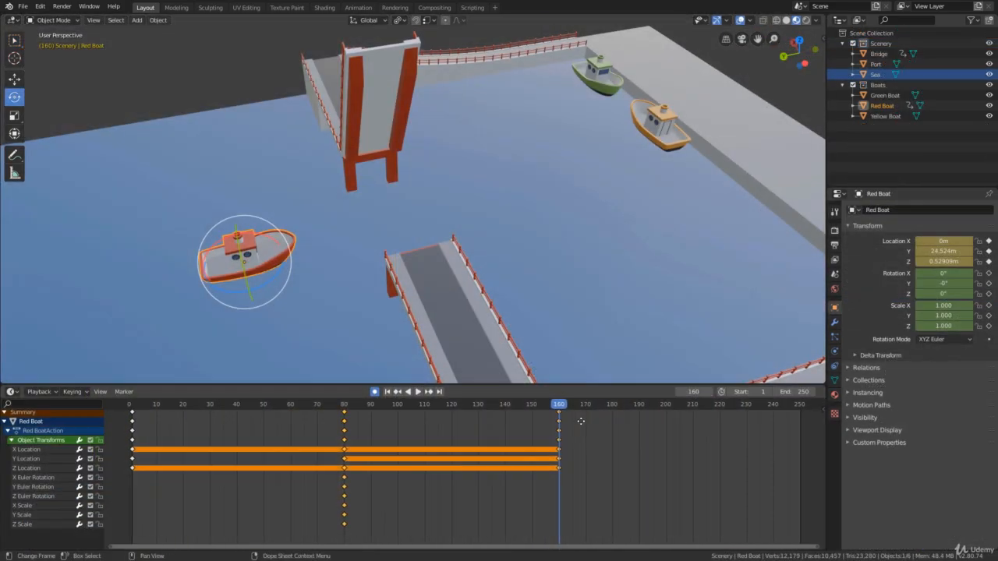
# Set the end frame of the boat animation to 320
pyautogui.moveTo(557, 405); pyautogui.dragTo(702, 405)
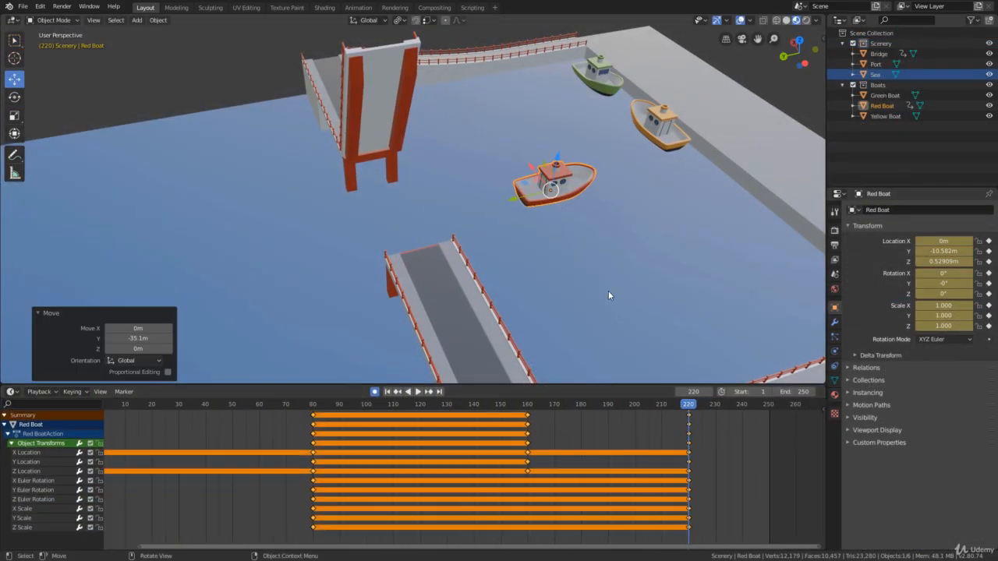
pyautogui.moveTo(608, 290); pyautogui.dragTo(595, 220, button='middle')
pyautogui.moveTo(542, 405); pyautogui.dragTo(691, 425)
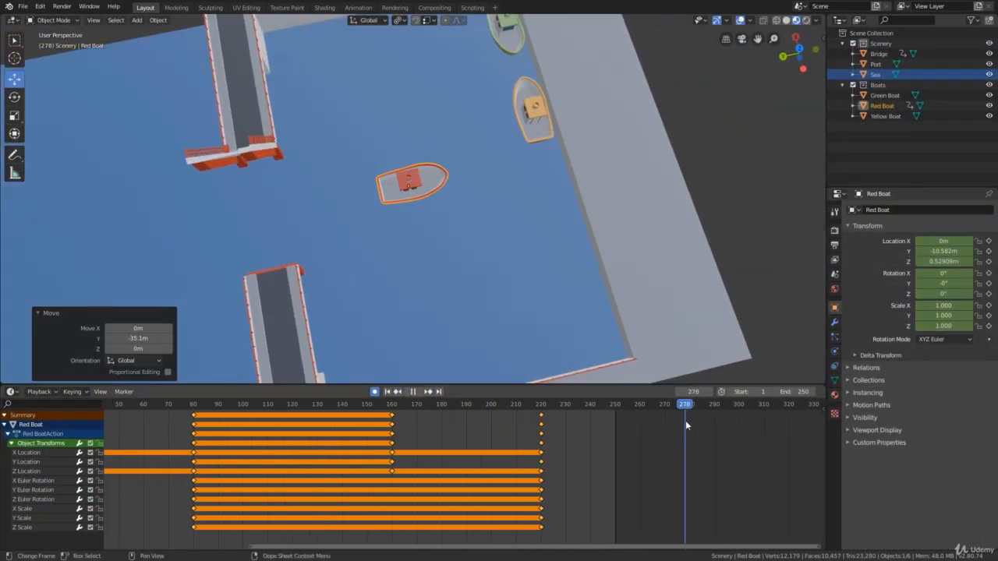
pyautogui.doubleClick(795, 392)
pyautogui.write('320')
pyautogui.press('Return')
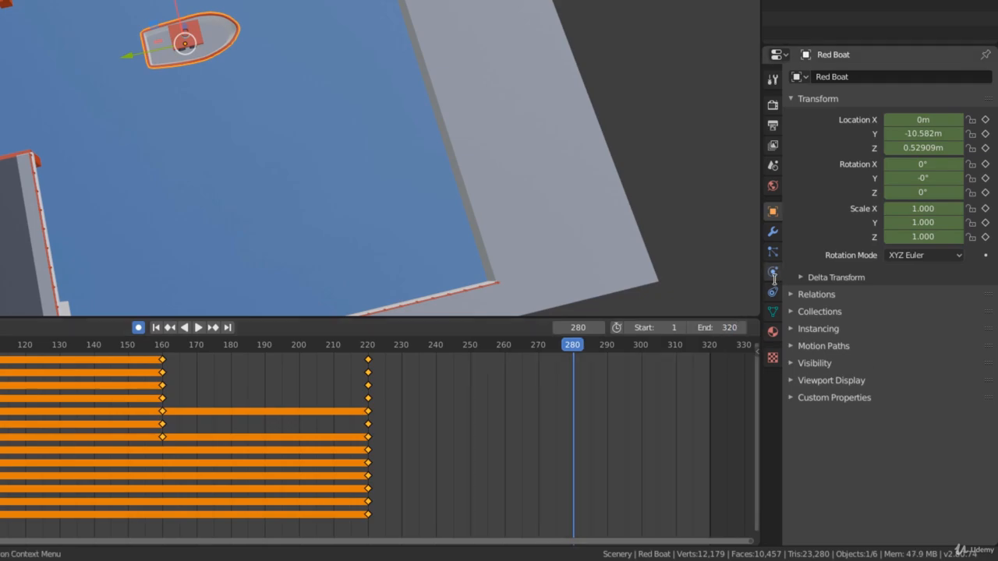
# Move the Red Boat across the water at frame 280 with automatic keyframing on
pyautogui.moveTo(374, 195); pyautogui.dragTo(510, 161)
pyautogui.moveTo(527, 124); pyautogui.dragTo(543, 190)
pyautogui.moveTo(526, 216); pyautogui.dragTo(535, 239, button='middle')
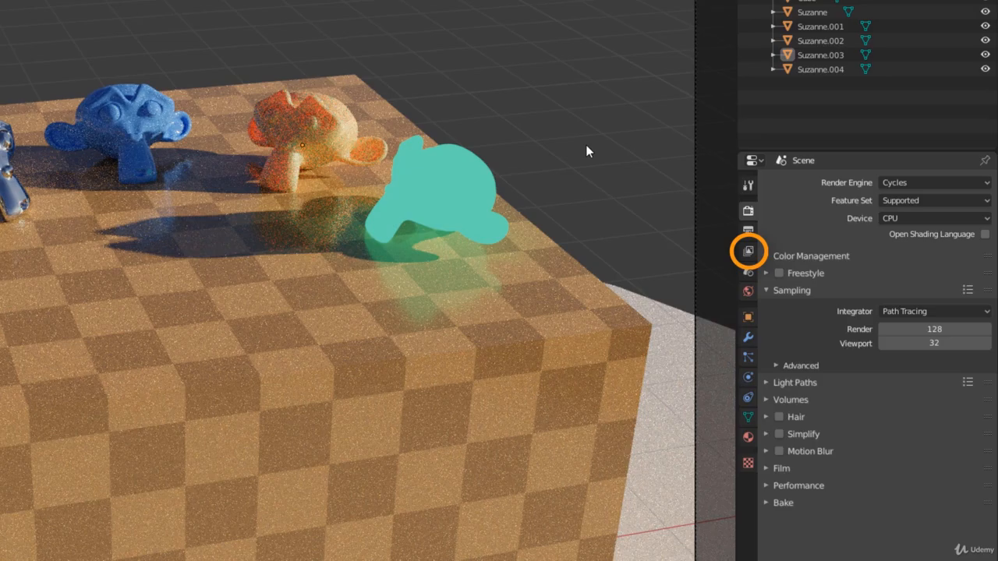
# Look through the view layer's render pass settings in the Suzanne scene
pyautogui.click(817, 261)
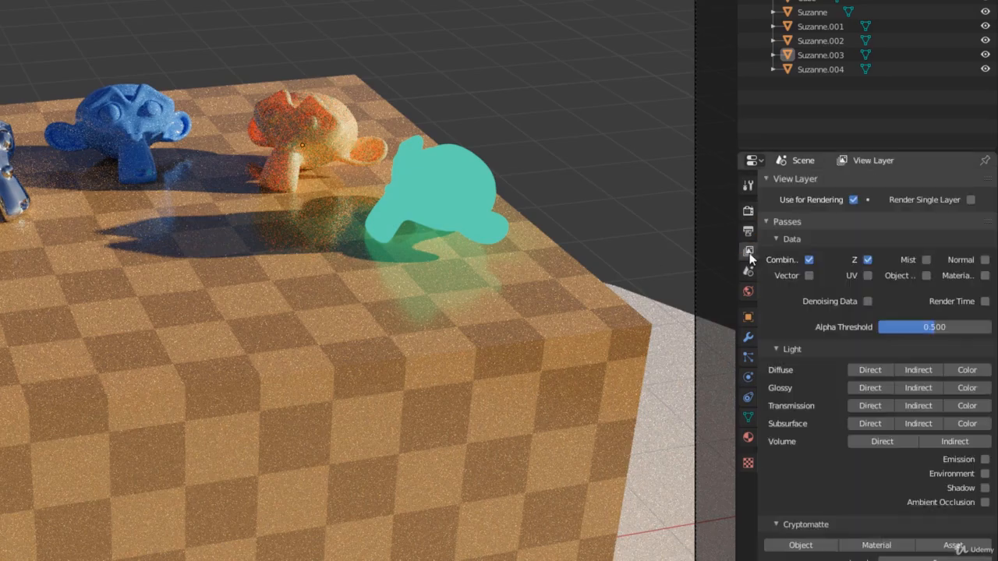
pyautogui.keyDown('ctrl'); pyautogui.click(767, 182); pyautogui.keyUp('ctrl')
pyautogui.click(780, 273)
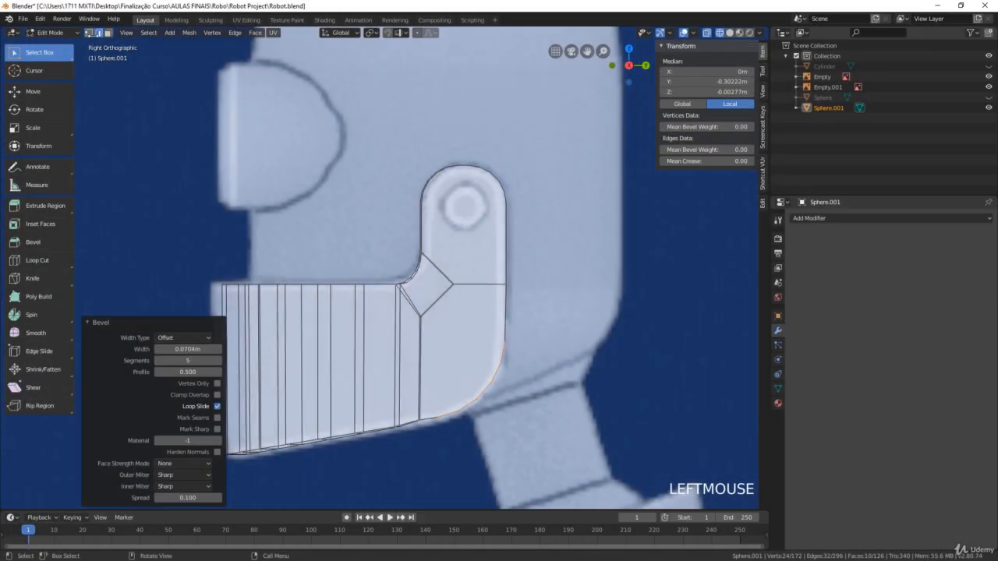
pyautogui.press('g')
pyautogui.press('Tab')
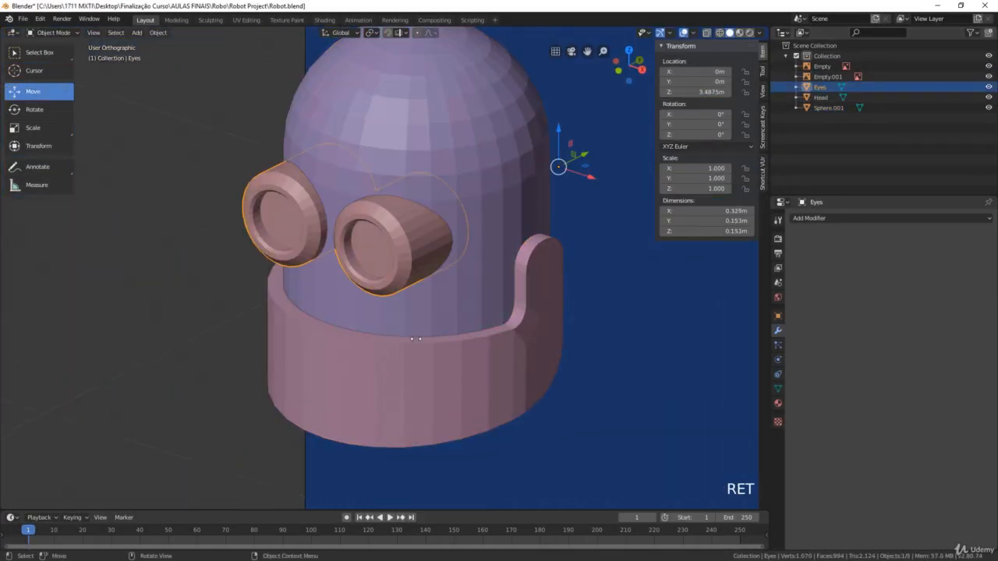
# Select the robot's Jaw object and switch it to Edit Mode
pyautogui.click(819, 108)
pyautogui.keyDown('shift'); pyautogui.moveTo(562, 320); pyautogui.dragTo(497, 309, button='middle'); pyautogui.keyUp('shift')
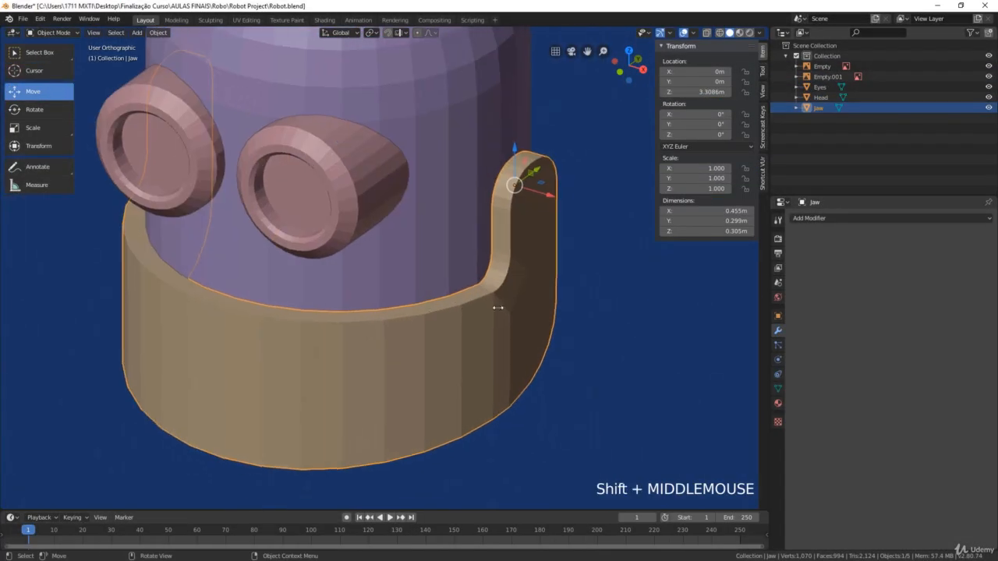
pyautogui.scroll(1, 444, 309)
pyautogui.press('Tab')
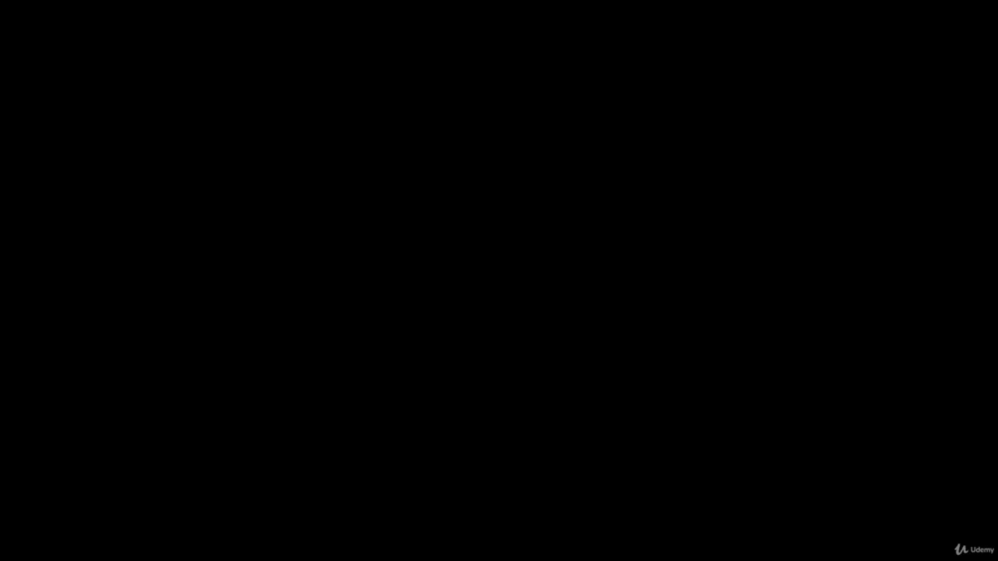